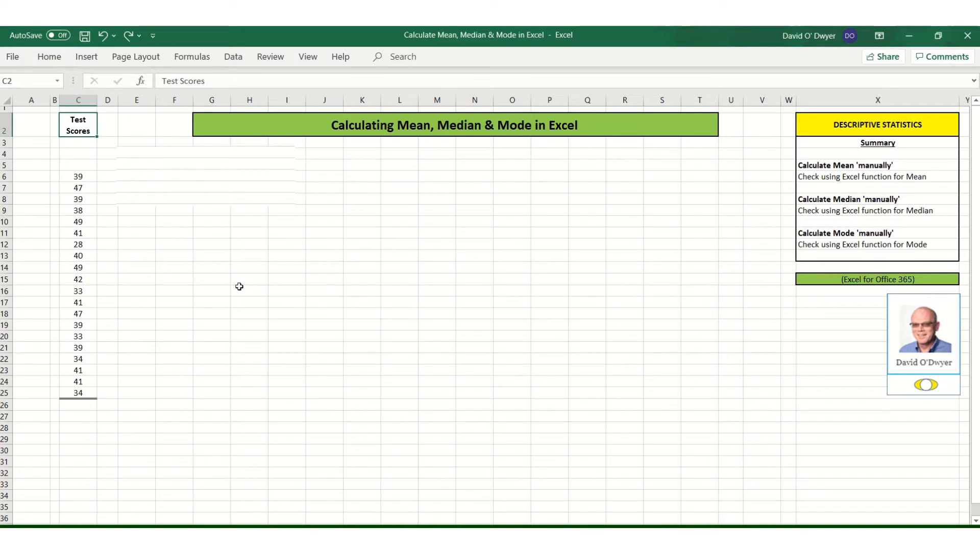
Step: Restore the mean formula box and label cells A26 and A27 "sum" and "number"
{"action": "key", "text": "ctrl+y"}
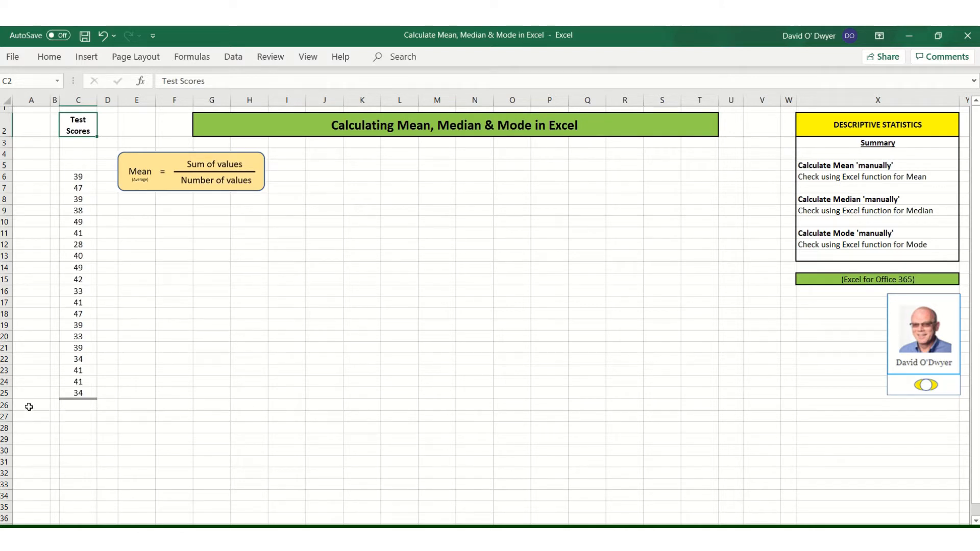
{"action": "left_click", "coordinate": [33, 407]}
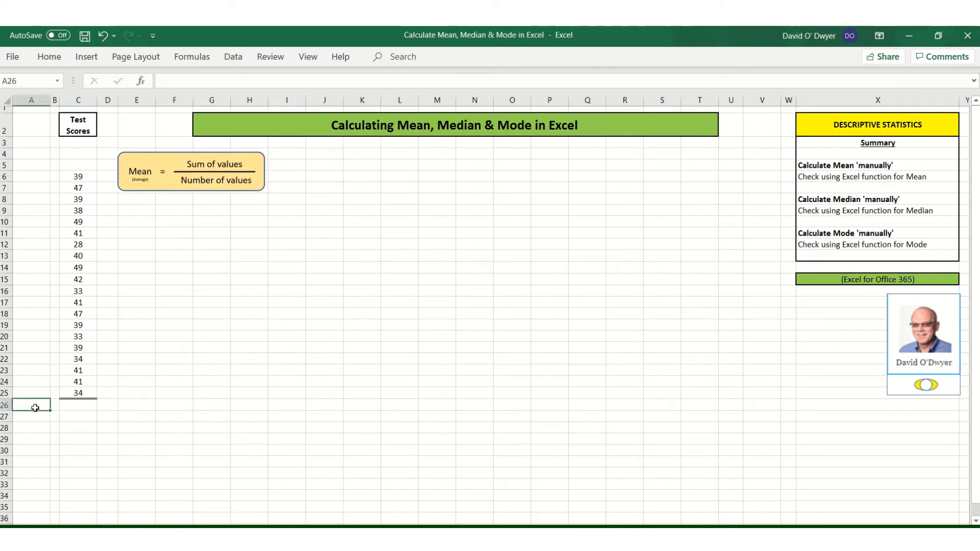
{"action": "type", "text": "sum"}
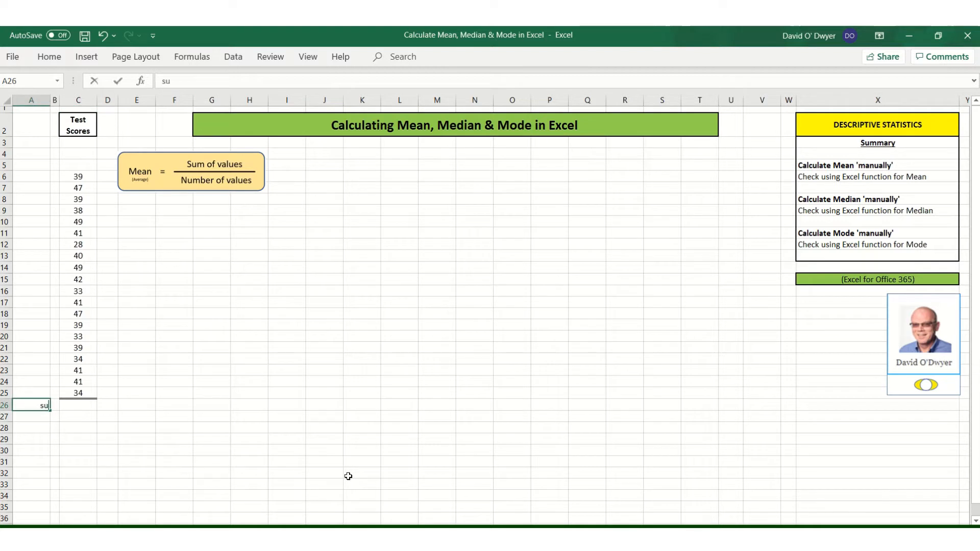
{"action": "left_click", "coordinate": [36, 420]}
{"action": "type", "text": "nu"}
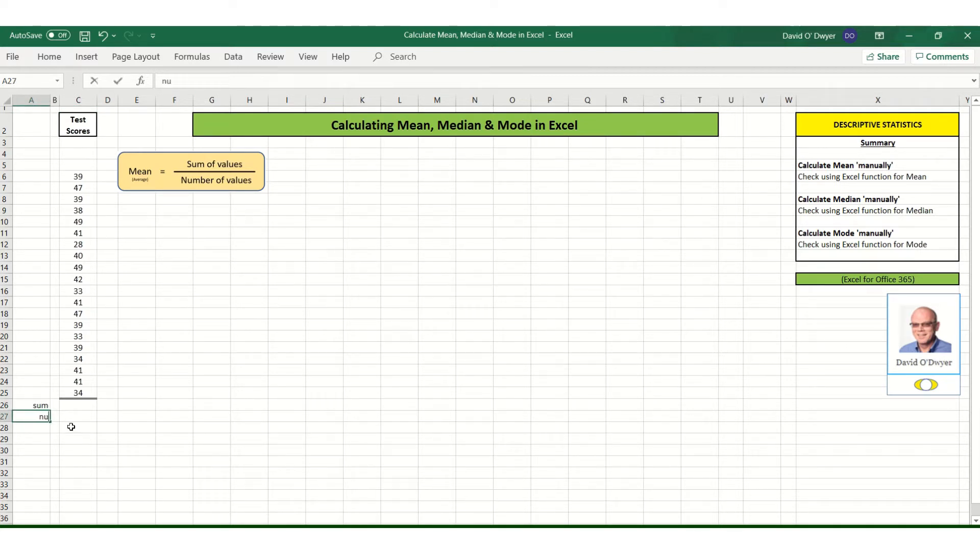
{"action": "type", "text": "mber"}
Step: Calculate the total of the test scores in C26 with the formula =sum(C6:C25)
{"action": "left_click", "coordinate": [77, 404]}
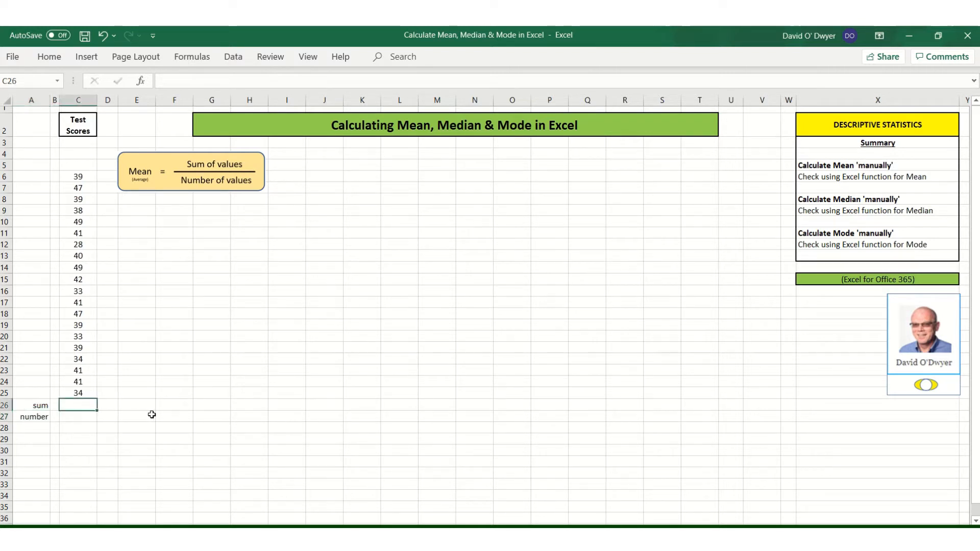
{"action": "type", "text": "=sum("}
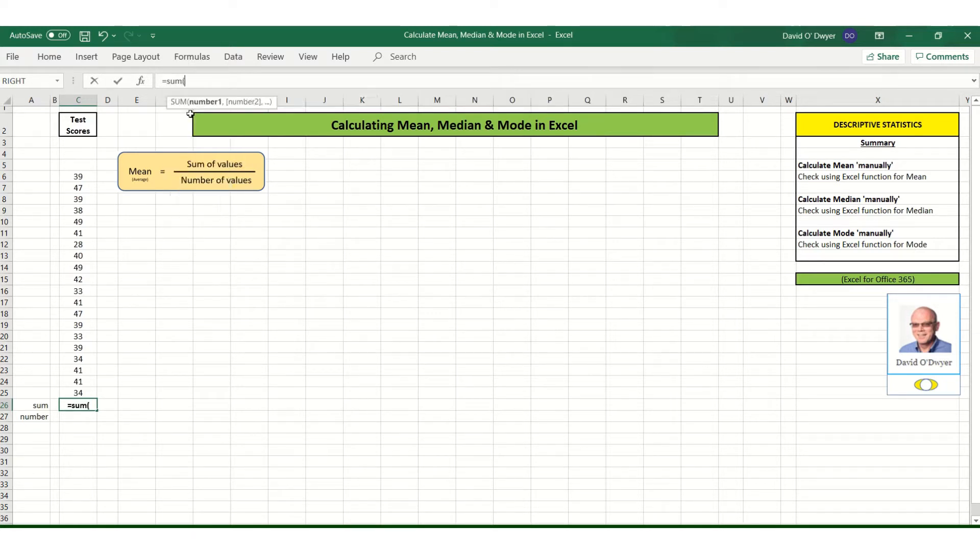
{"action": "left_click_drag", "start_coordinate": [84, 178], "coordinate": [96, 390]}
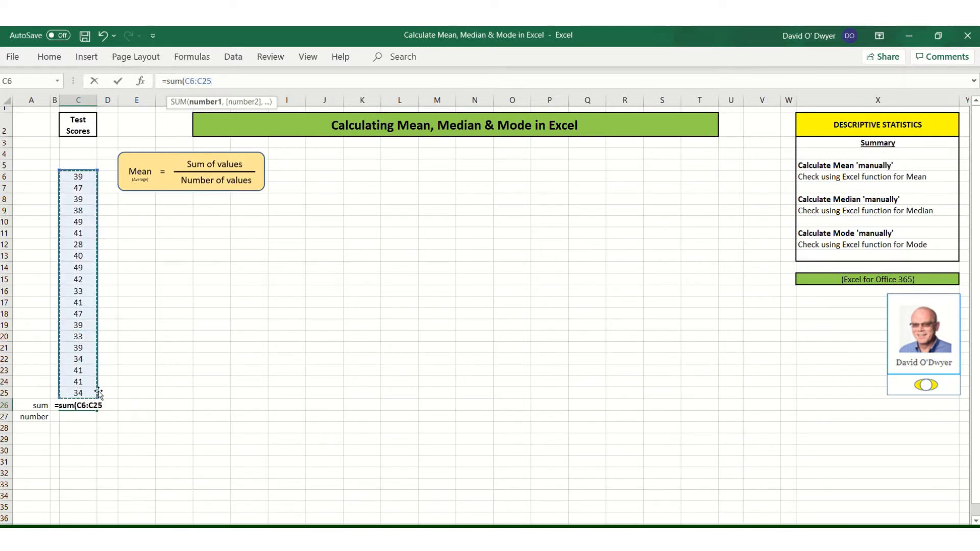
{"action": "type", "text": ")"}
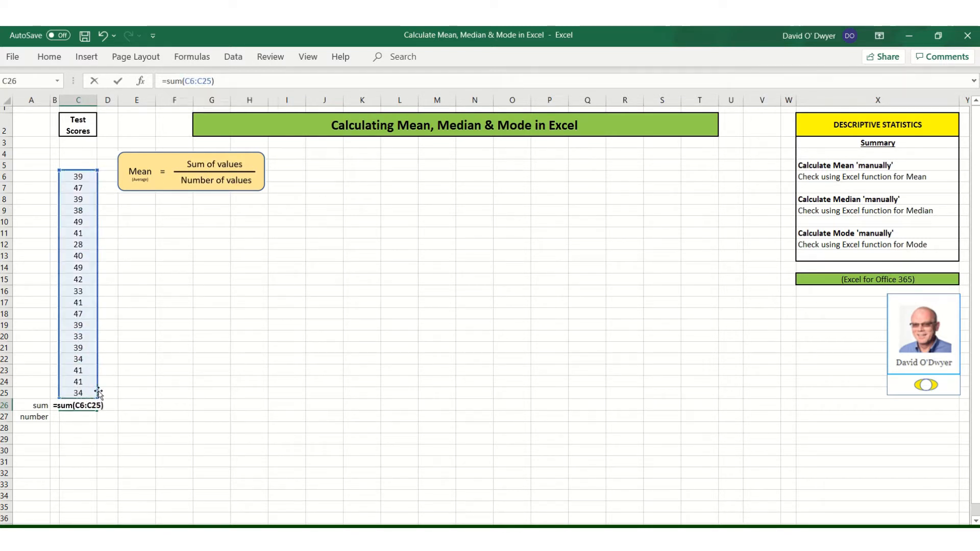
{"action": "key", "text": "Return"}
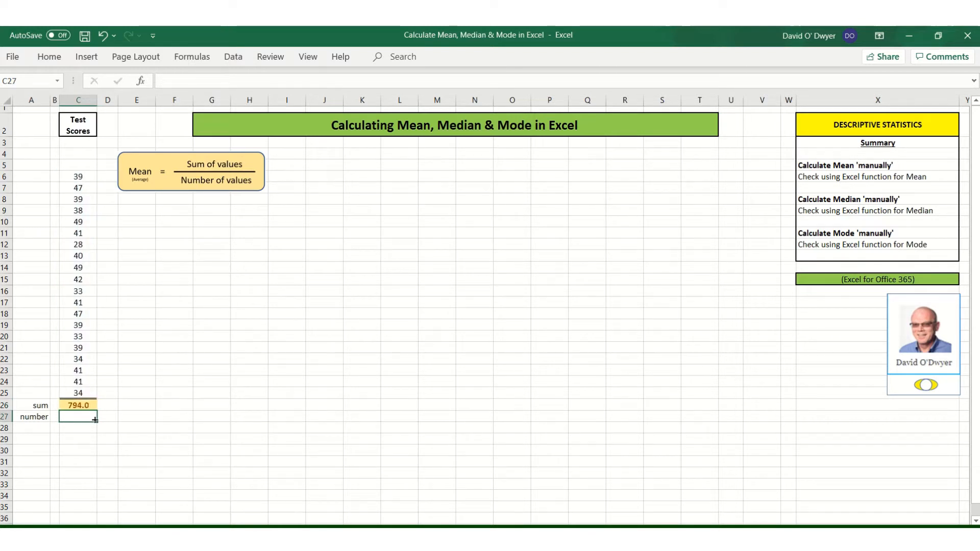
Step: Count the test scores in C27 with the formula =count(C6:C25)
{"action": "type", "text": "="}
{"action": "type", "text": "count"}
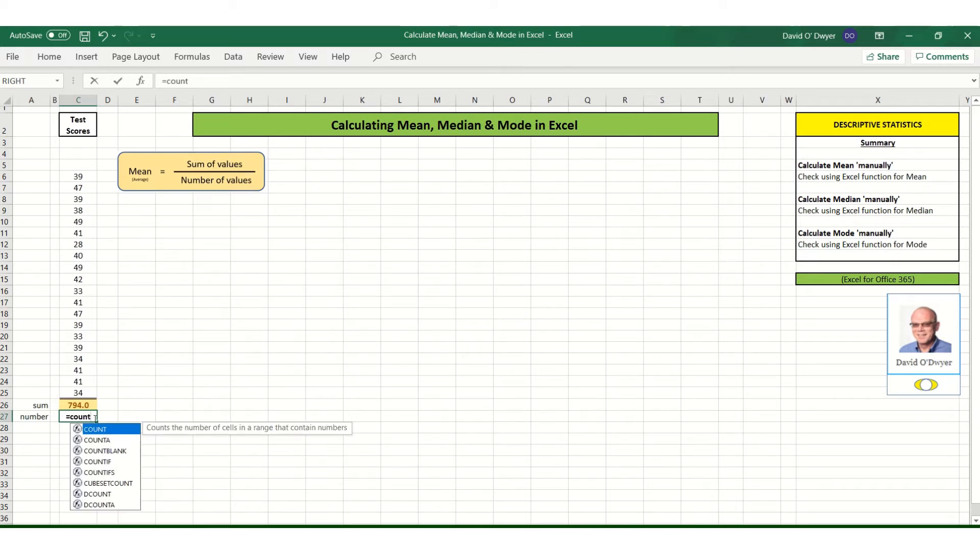
{"action": "type", "text": "("}
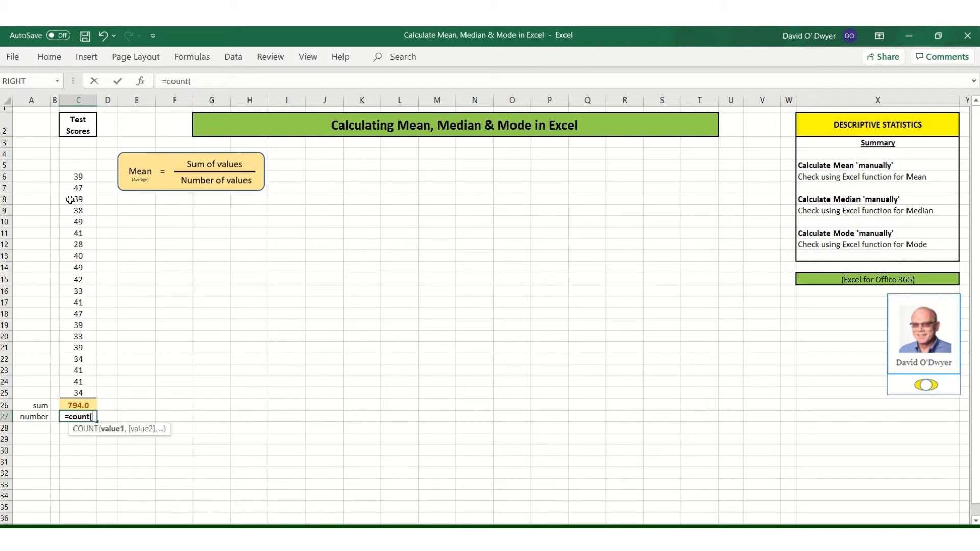
{"action": "left_click_drag", "start_coordinate": [78, 177], "coordinate": [87, 391]}
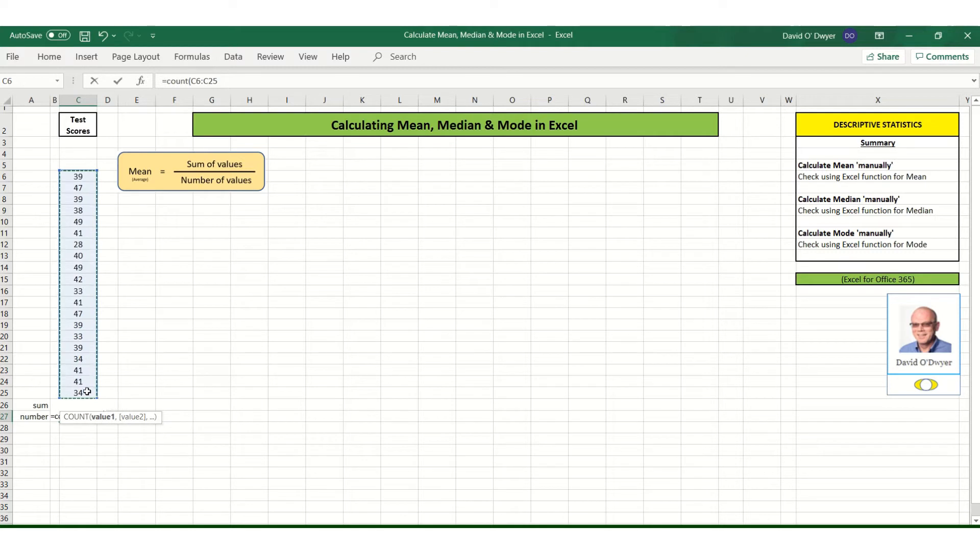
{"action": "type", "text": ")"}
{"action": "key", "text": "Return"}
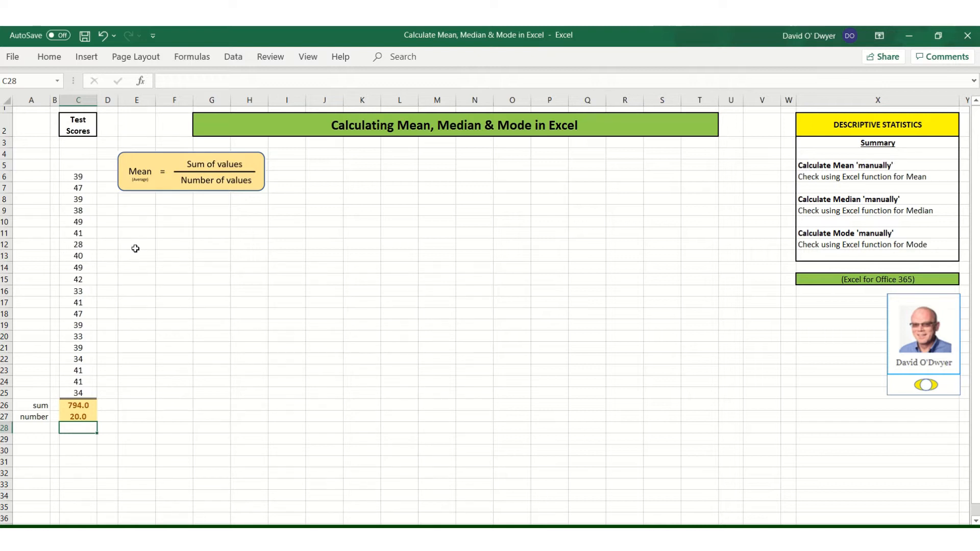
Step: Label E10 "Mean =" and calculate the mean in F10 with the formula =C26/C27
{"action": "left_click", "coordinate": [138, 224]}
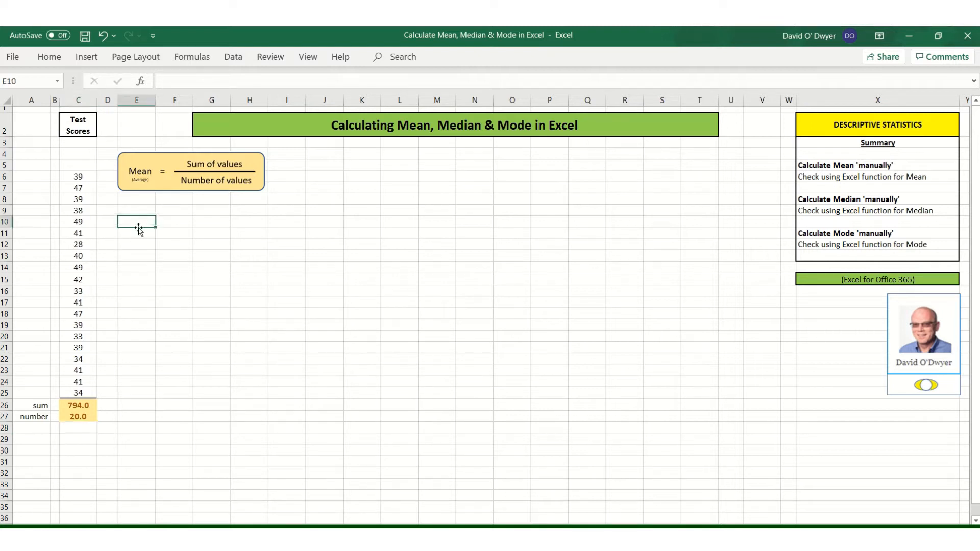
{"action": "double_click", "coordinate": [138, 227]}
{"action": "type", "text": "Mean ="}
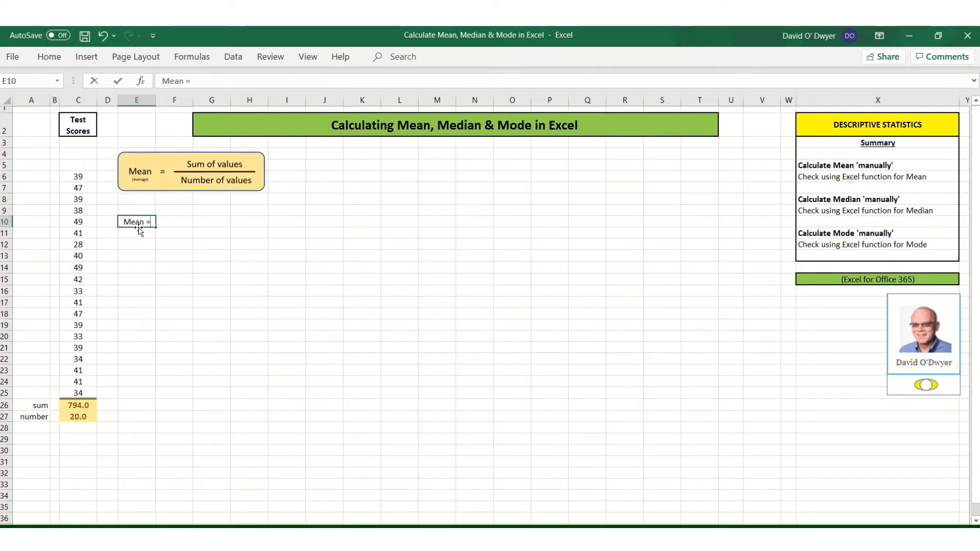
{"action": "left_click", "coordinate": [176, 223]}
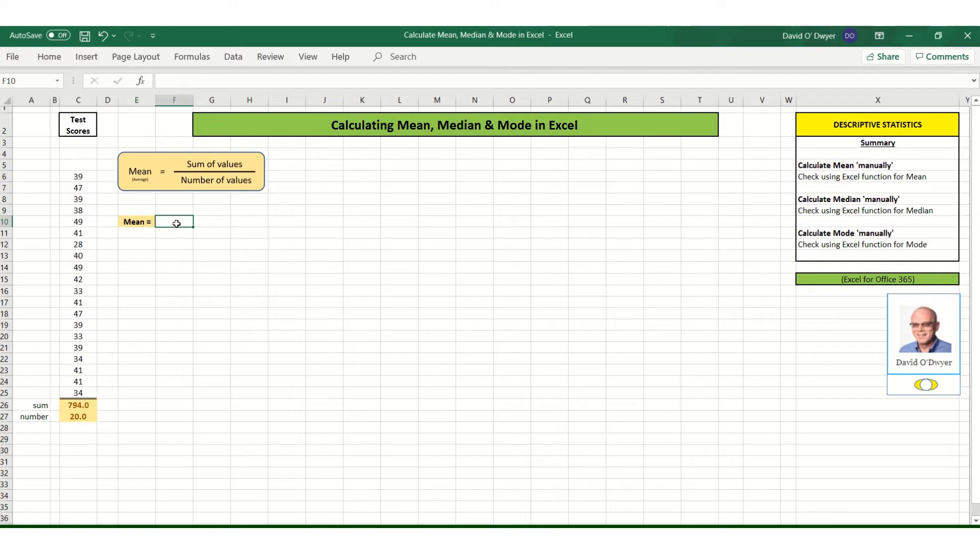
{"action": "type", "text": "="}
{"action": "left_click", "coordinate": [80, 404]}
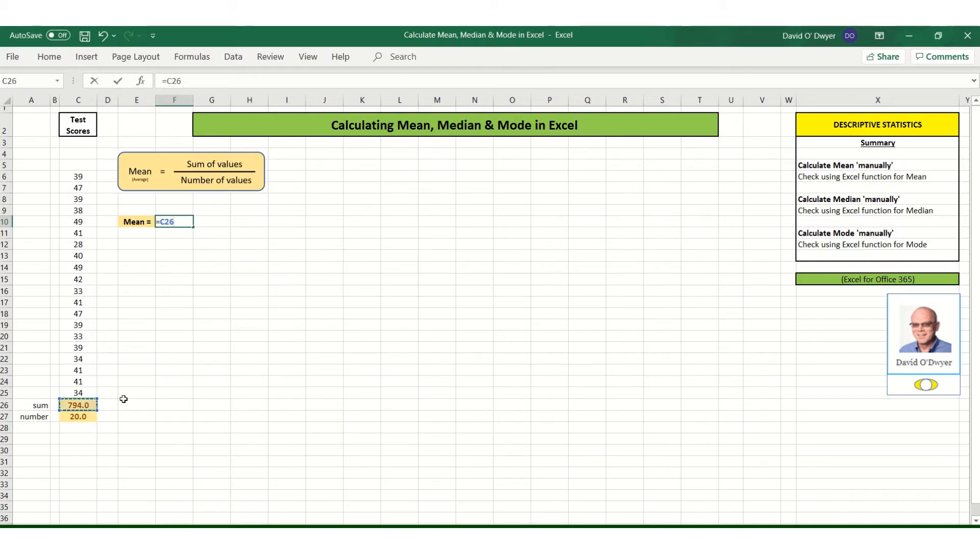
{"action": "type", "text": "/"}
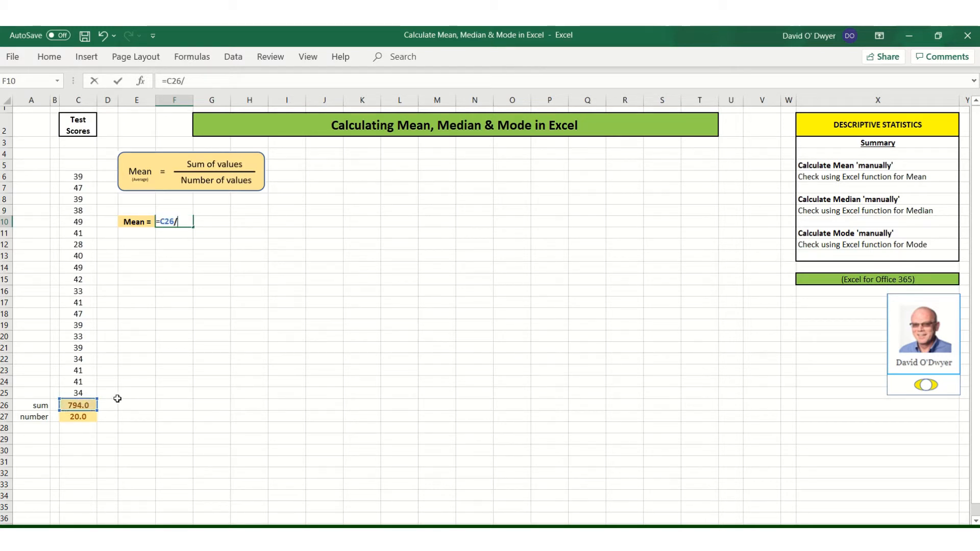
{"action": "left_click", "coordinate": [79, 417]}
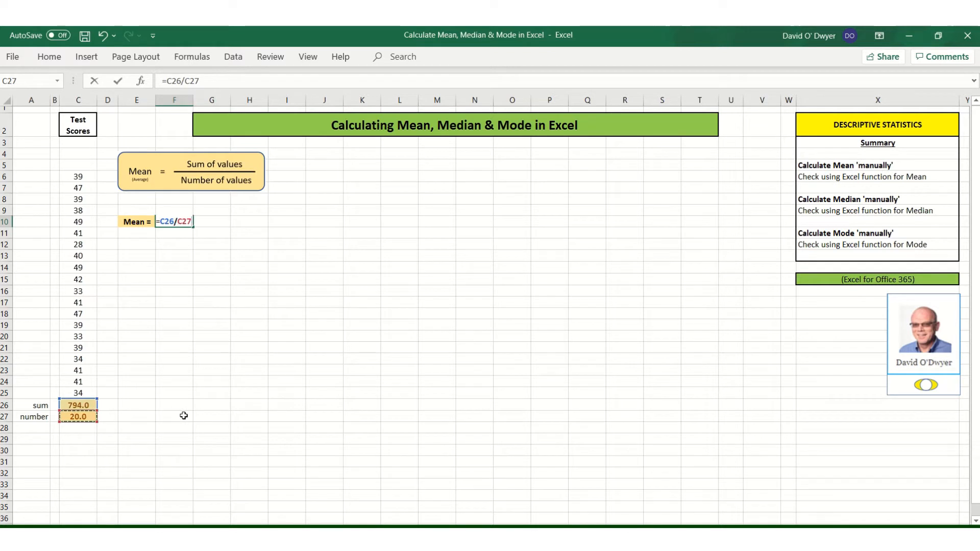
{"action": "key", "text": "Return"}
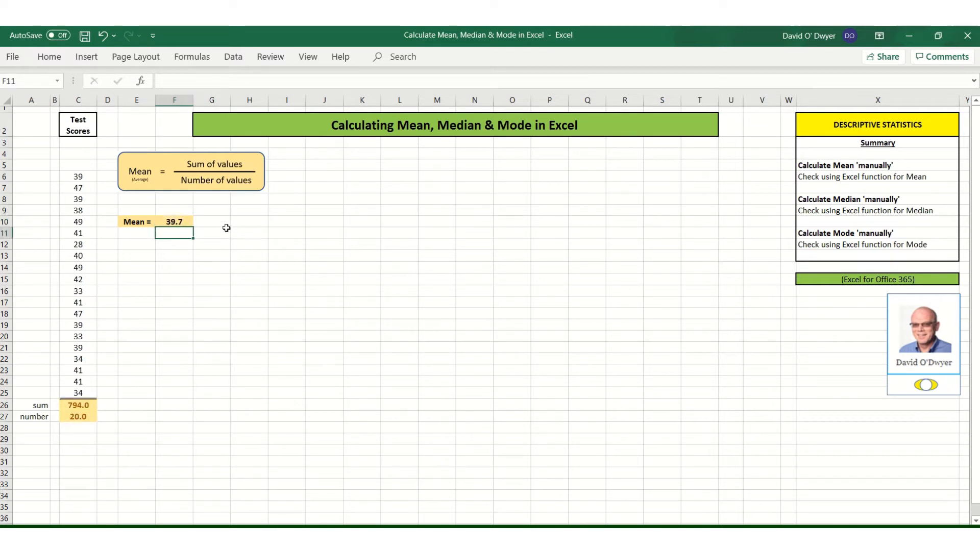
Step: Enter the heading "Exce;" in G9 and check the mean in G10 with the formula =average(C6:C25)
{"action": "left_click", "coordinate": [217, 210]}
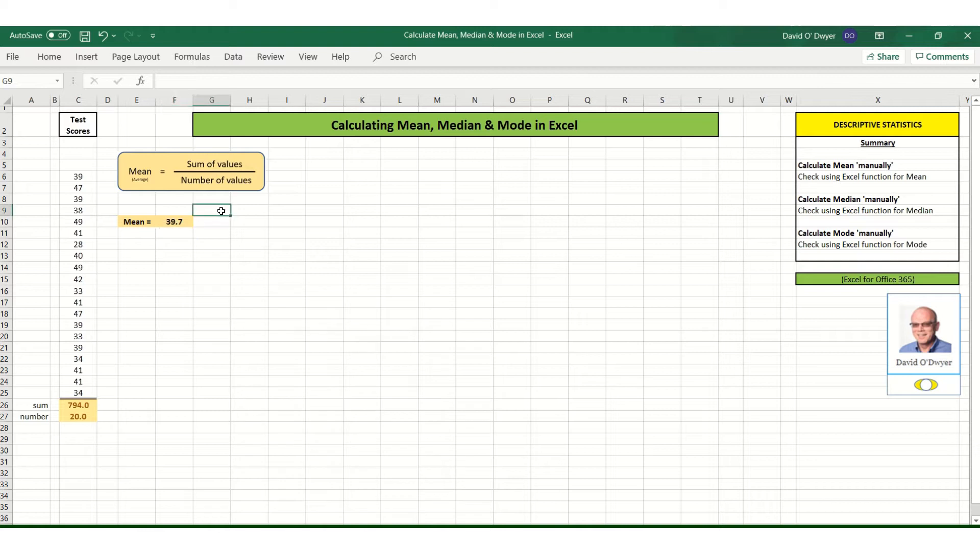
{"action": "type", "text": "Exce;"}
{"action": "left_click", "coordinate": [216, 225]}
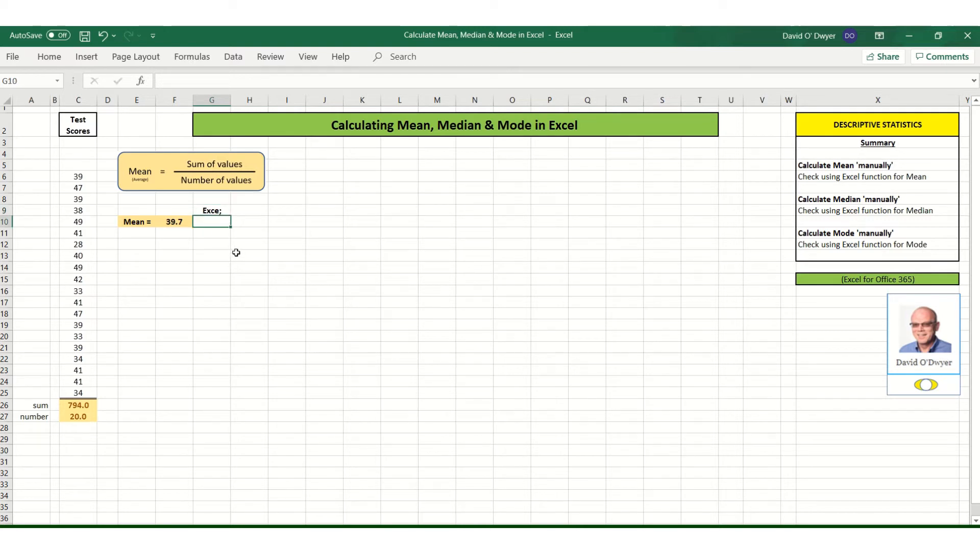
{"action": "type", "text": "=avr"}
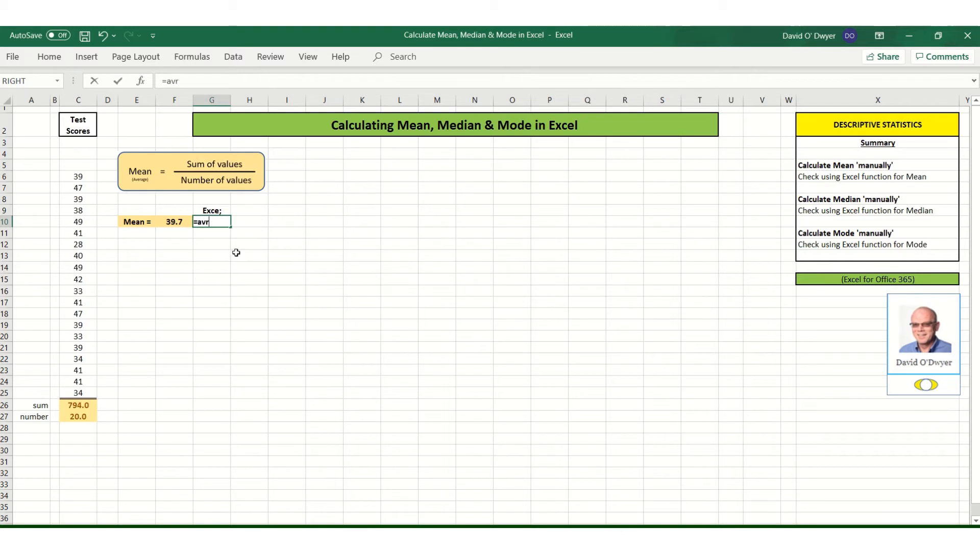
{"action": "type", "text": "eage"}
{"action": "key", "text": "BackSpace"}
{"action": "key", "text": "BackSpace"}
{"action": "key", "text": "BackSpace"}
{"action": "key", "text": "BackSpace"}
{"action": "type", "text": "erage"}
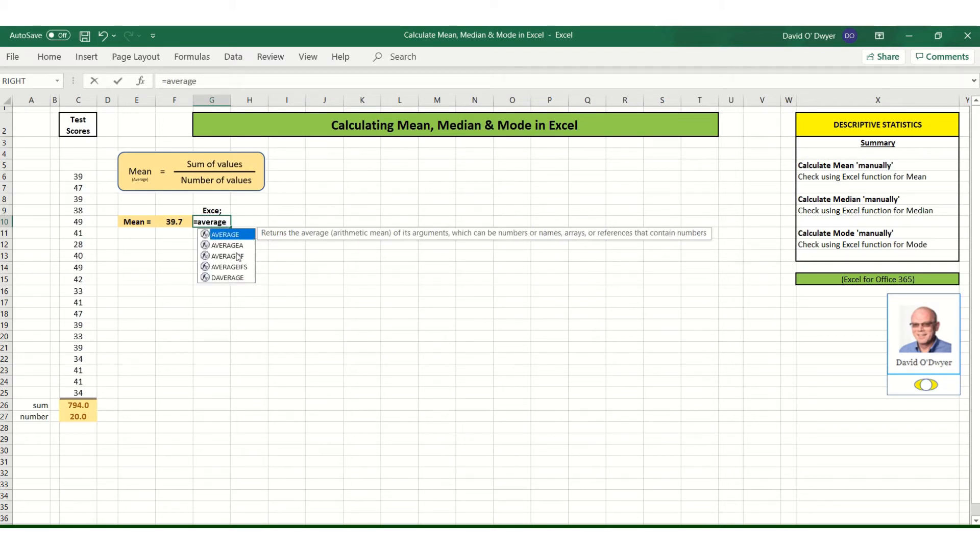
{"action": "type", "text": "("}
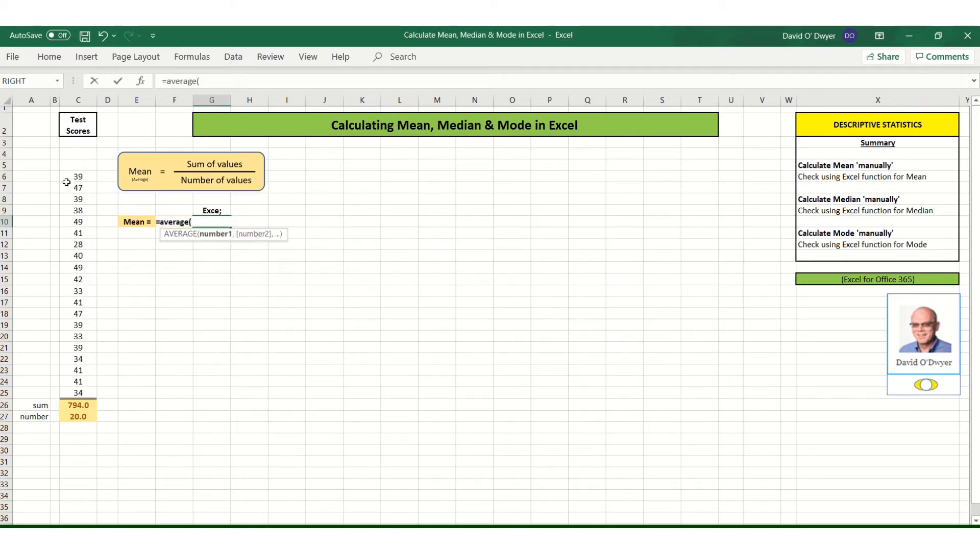
{"action": "left_click_drag", "start_coordinate": [68, 179], "coordinate": [81, 394]}
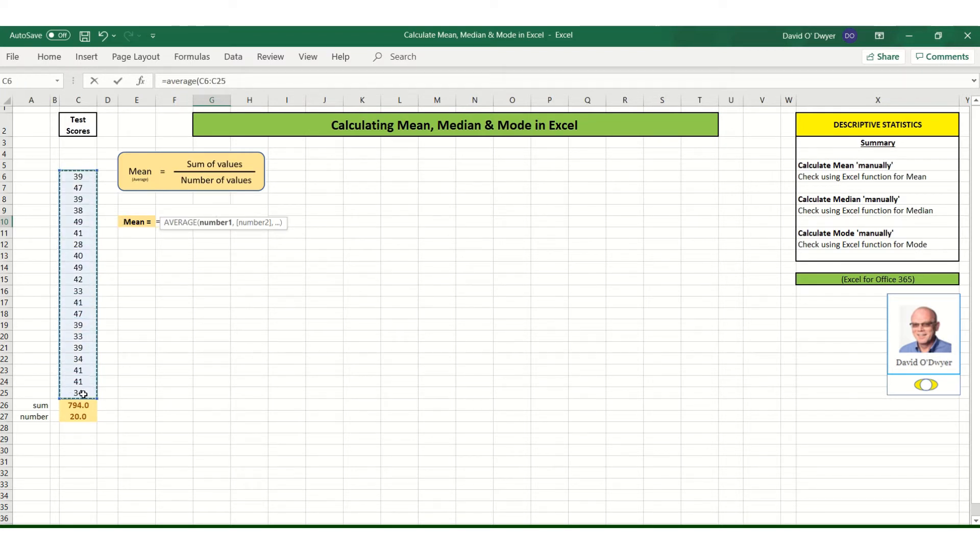
{"action": "type", "text": ")"}
{"action": "key", "text": "Return"}
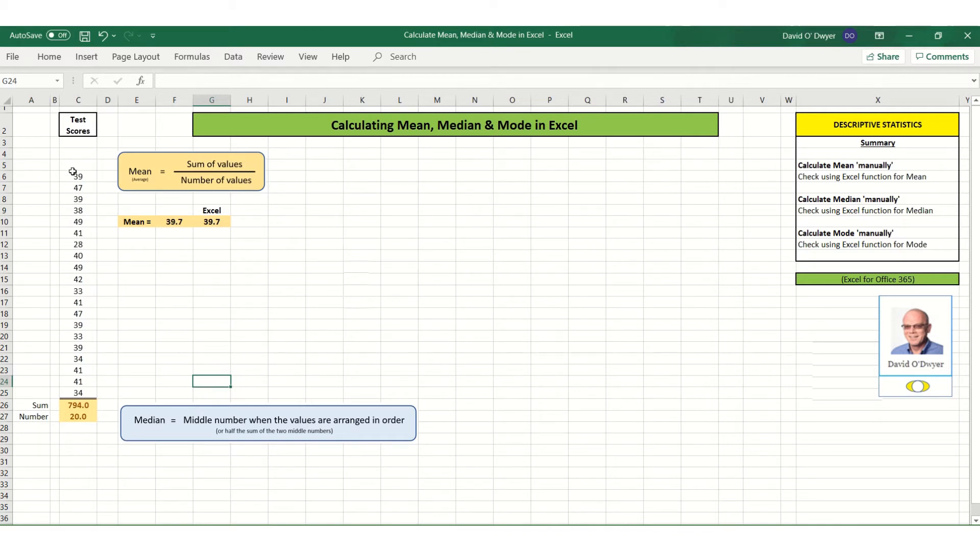
Step: Copy the test scores in C6:C25 and paste them as values starting at L6
{"action": "left_click_drag", "start_coordinate": [74, 174], "coordinate": [77, 395]}
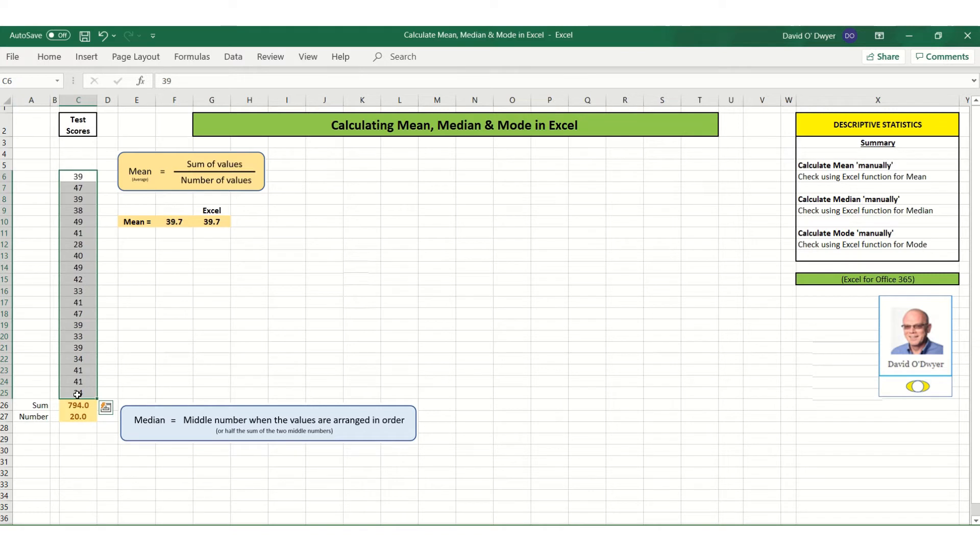
{"action": "right_click", "coordinate": [77, 317]}
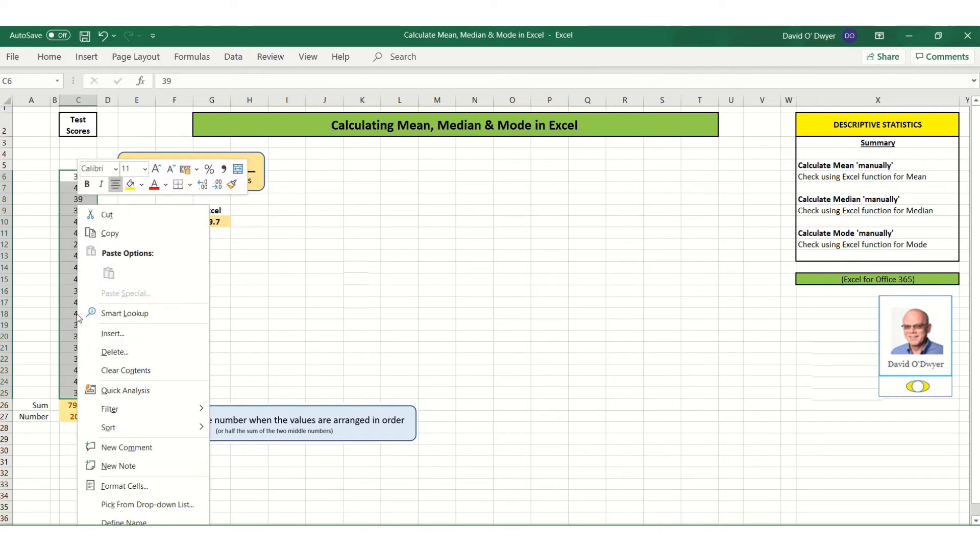
{"action": "left_click", "coordinate": [118, 233]}
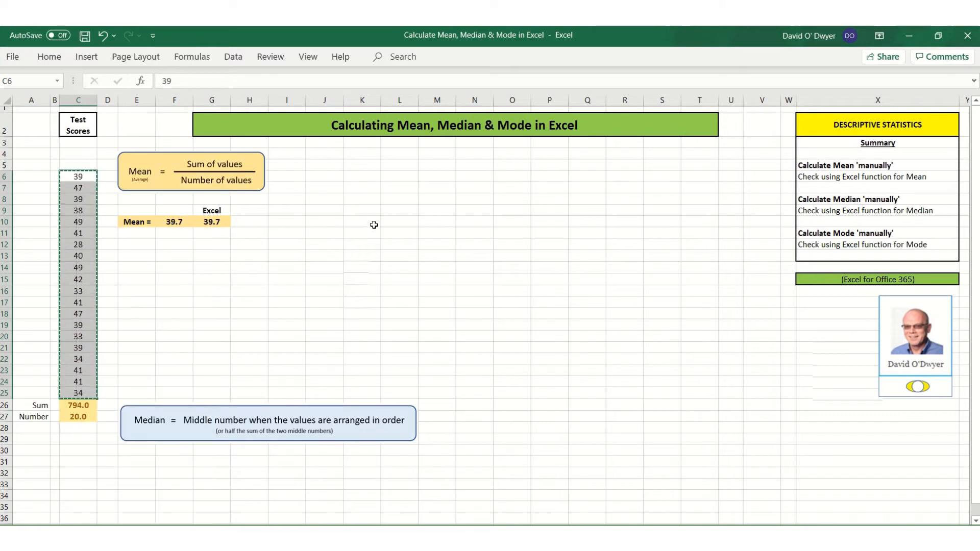
{"action": "left_click", "coordinate": [402, 175]}
{"action": "right_click", "coordinate": [402, 176]}
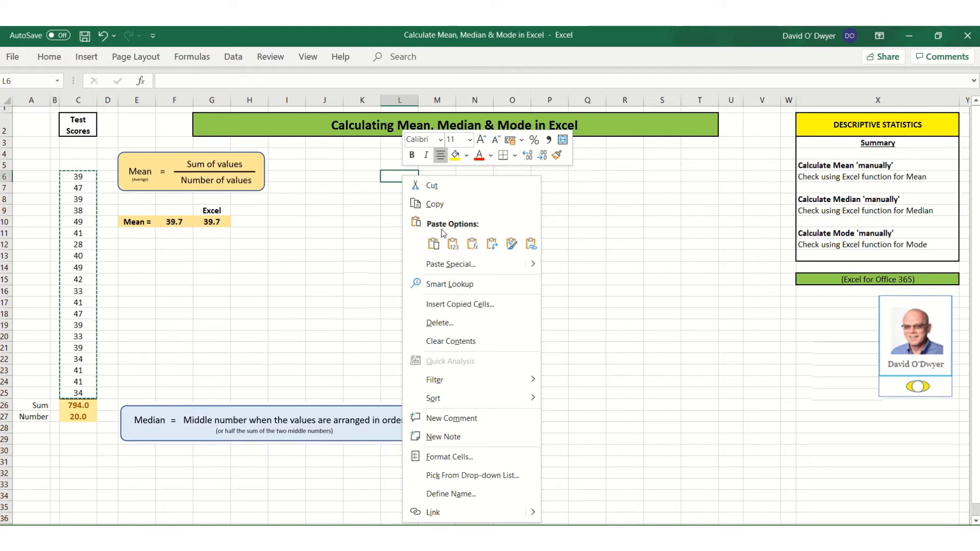
{"action": "left_click", "coordinate": [452, 244]}
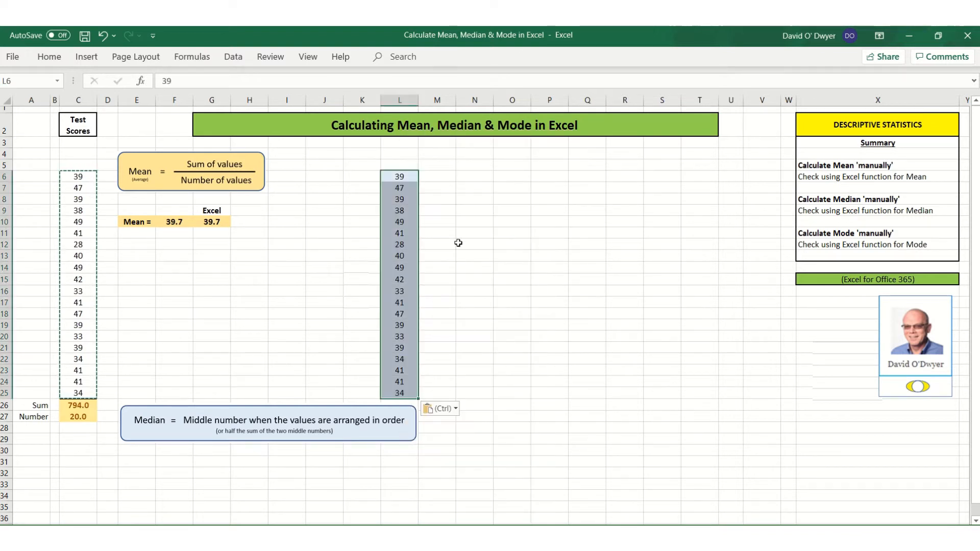
{"action": "left_click", "coordinate": [574, 372]}
Step: Number the copied scores from 1 to 20 in K6:K25, starting the series with 1 and 2
{"action": "left_click", "coordinate": [362, 178]}
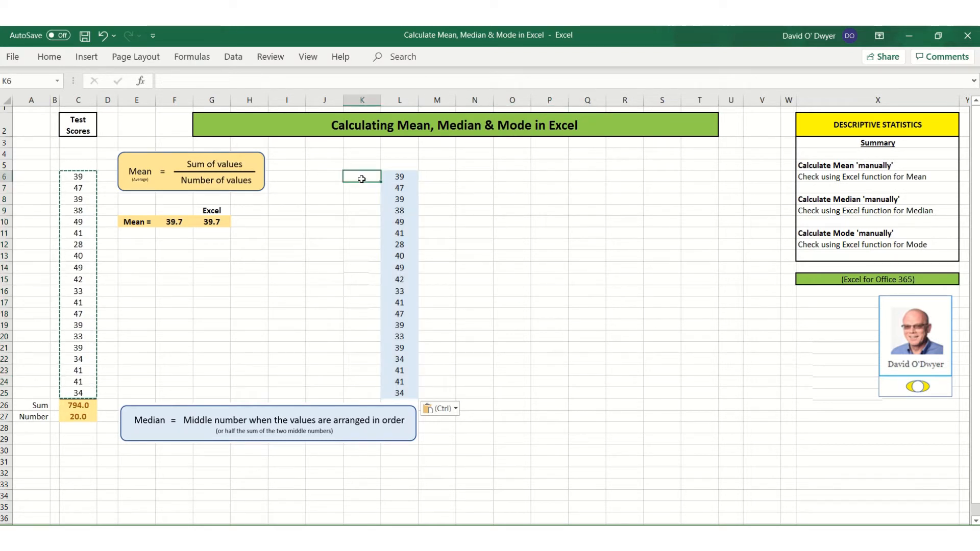
{"action": "type", "text": "1"}
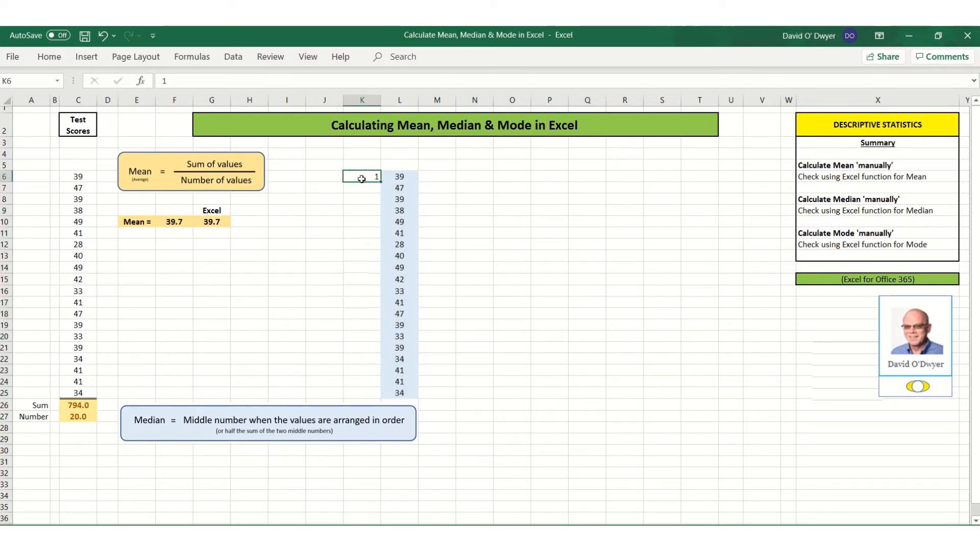
{"action": "key", "text": "Return"}
{"action": "type", "text": "2"}
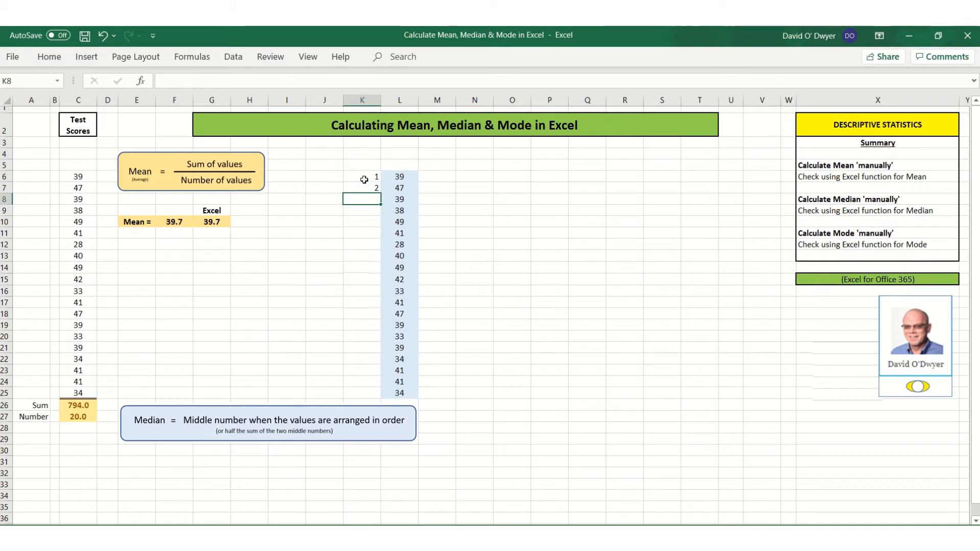
{"action": "left_click_drag", "start_coordinate": [361, 178], "coordinate": [374, 403]}
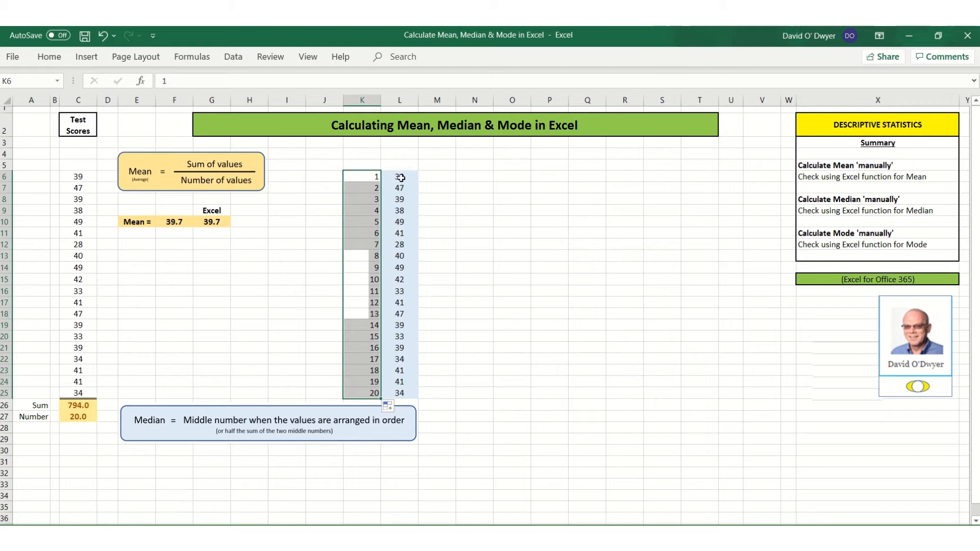
Step: Sort only the scores in L6:L25 by cell values from smallest to largest, without expanding the selection
{"action": "left_click_drag", "start_coordinate": [397, 182], "coordinate": [395, 391]}
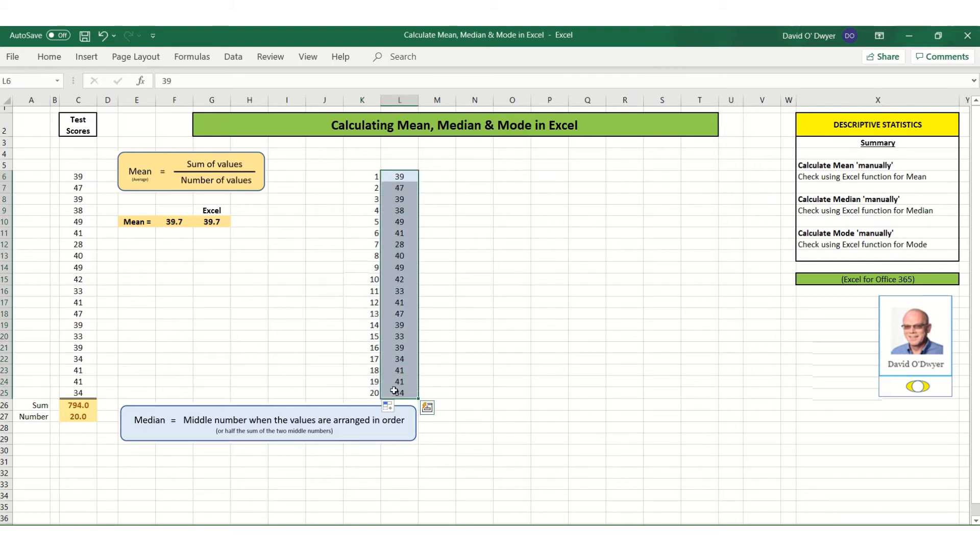
{"action": "left_click", "coordinate": [229, 58]}
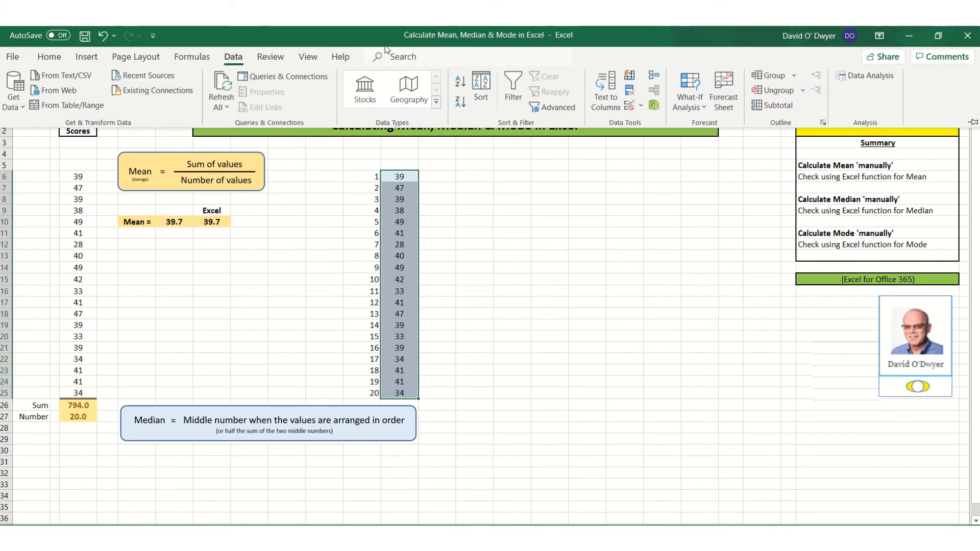
{"action": "left_click", "coordinate": [480, 100]}
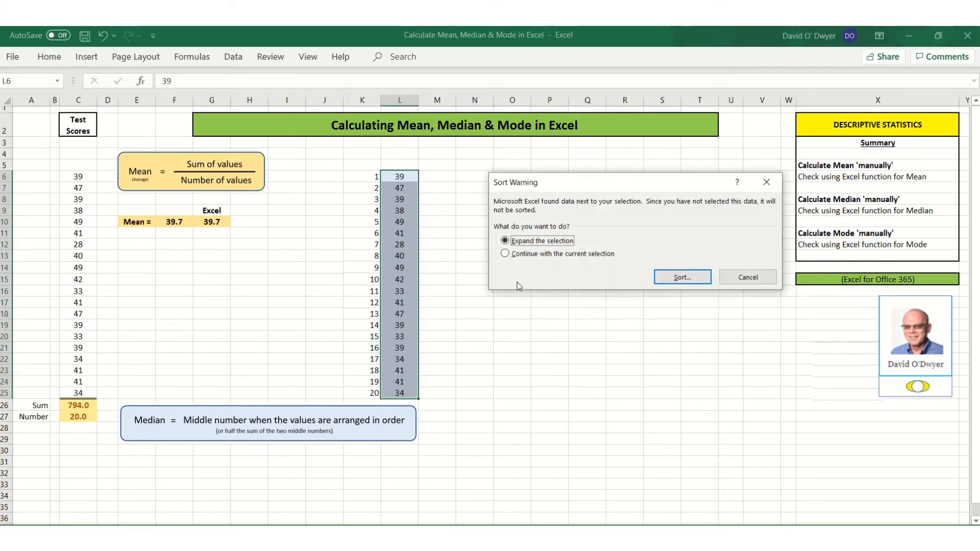
{"action": "left_click", "coordinate": [505, 255]}
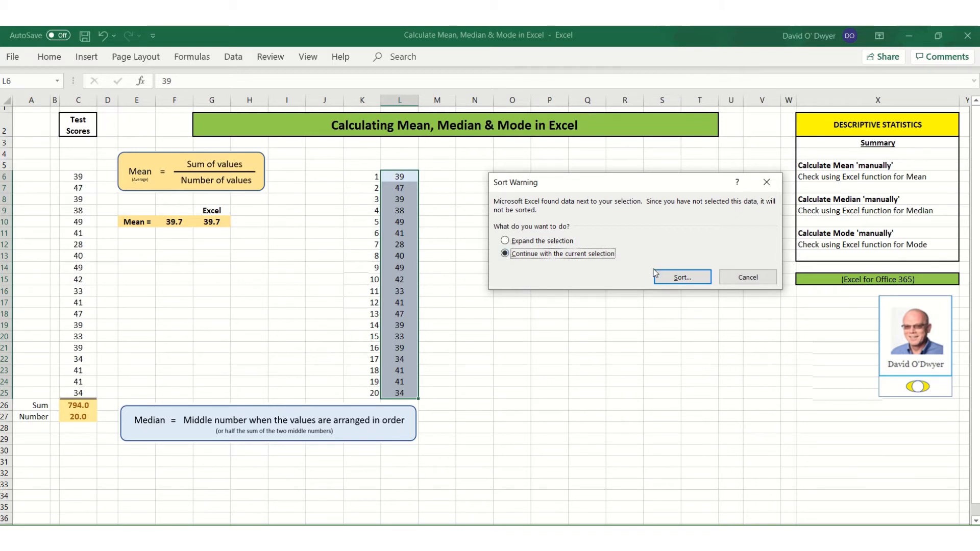
{"action": "left_click", "coordinate": [680, 279]}
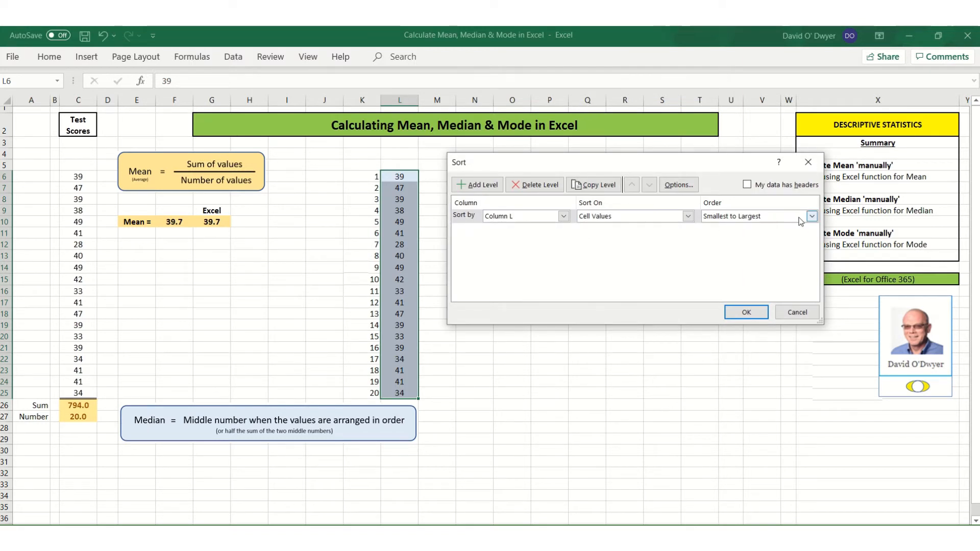
{"action": "left_click", "coordinate": [745, 312]}
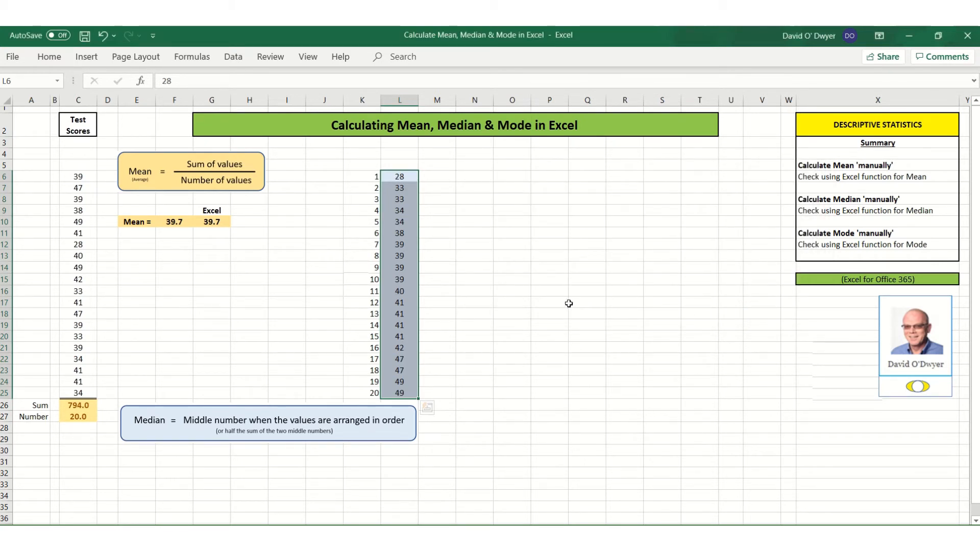
{"action": "left_click", "coordinate": [550, 280]}
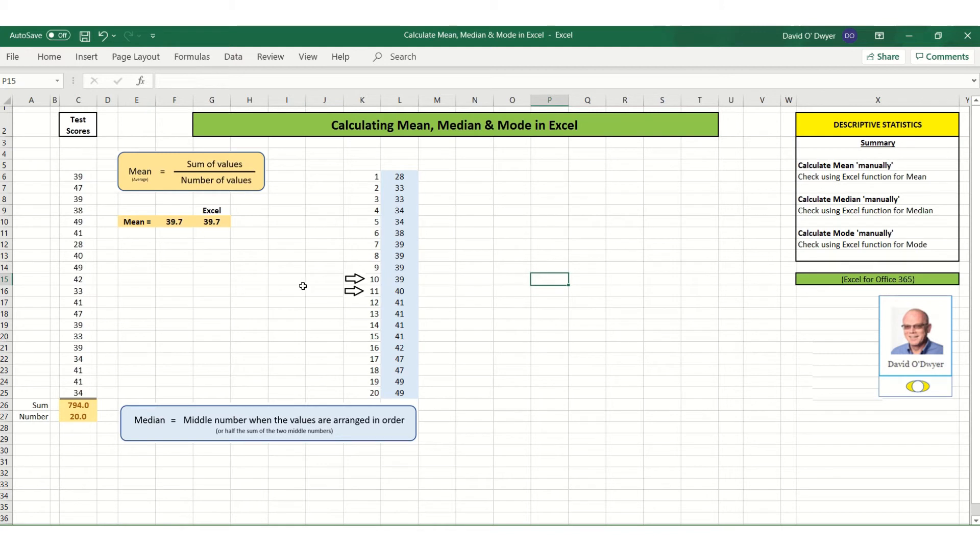
Step: Label H16 "Median =" and calculate the median in I16 with the formula =(L15+L16)/2
{"action": "left_click", "coordinate": [248, 290]}
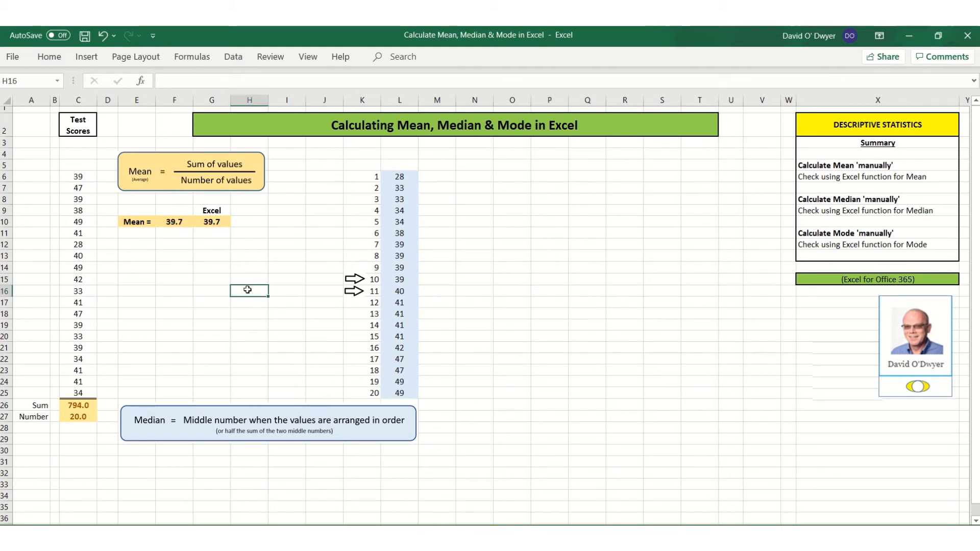
{"action": "type", "text": "Median"}
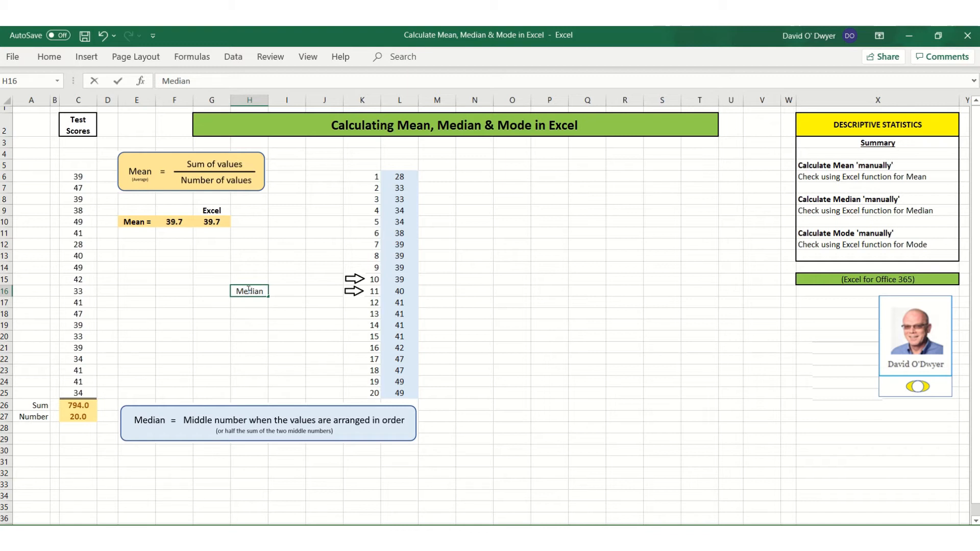
{"action": "type", "text": " ="}
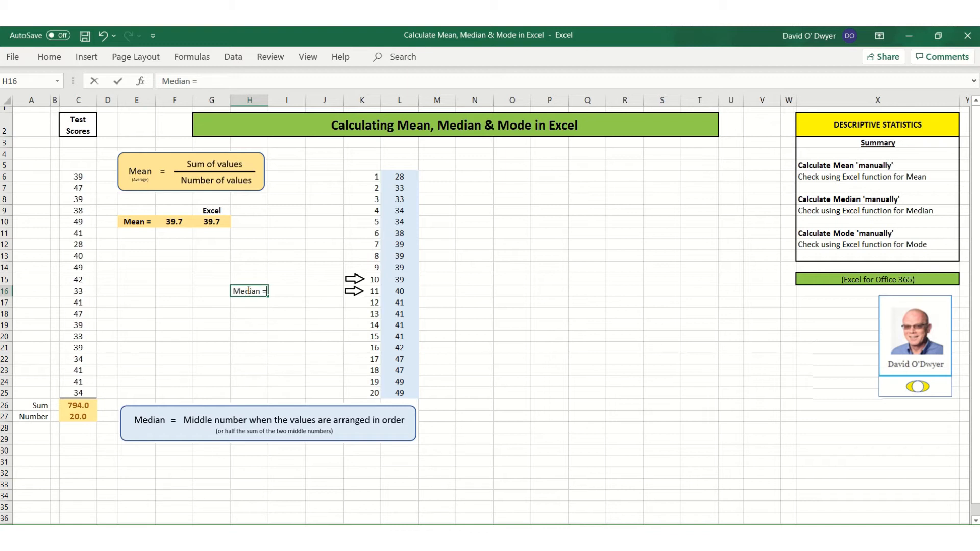
{"action": "left_click", "coordinate": [285, 290]}
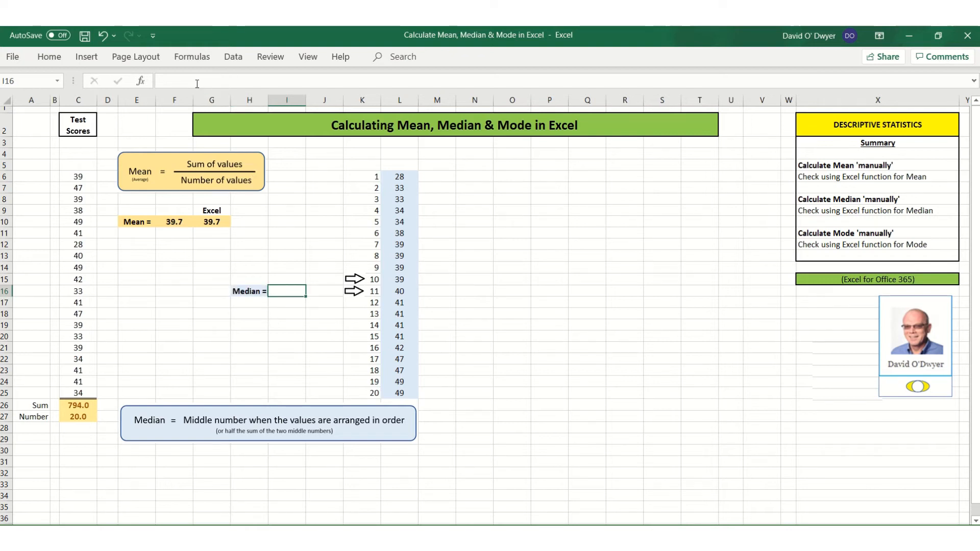
{"action": "left_click", "coordinate": [191, 83]}
{"action": "type", "text": "=("}
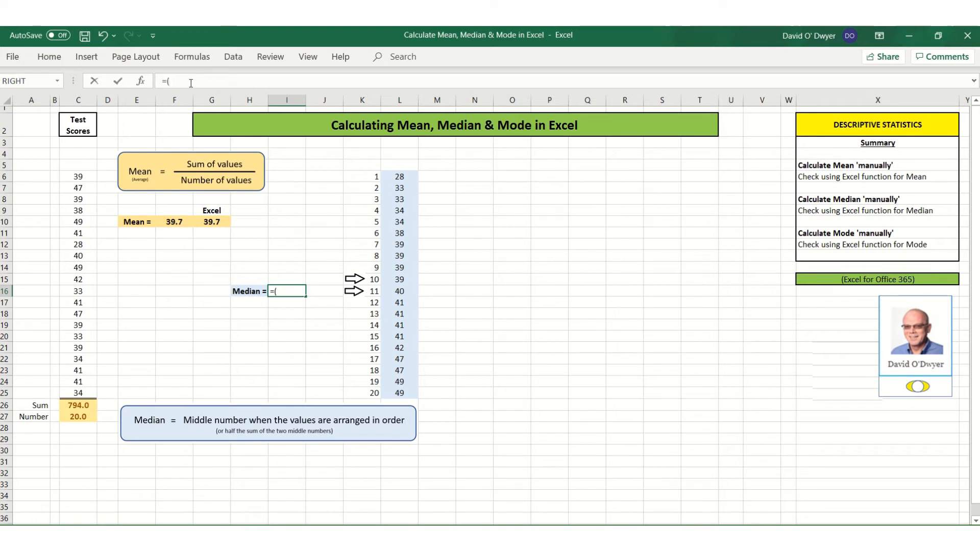
{"action": "left_click", "coordinate": [406, 279]}
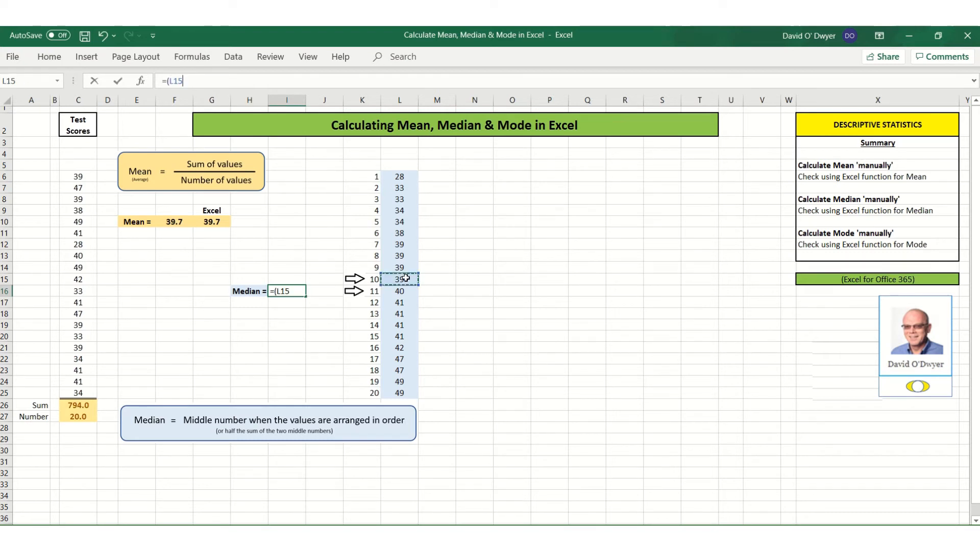
{"action": "type", "text": "+"}
{"action": "left_click", "coordinate": [401, 291]}
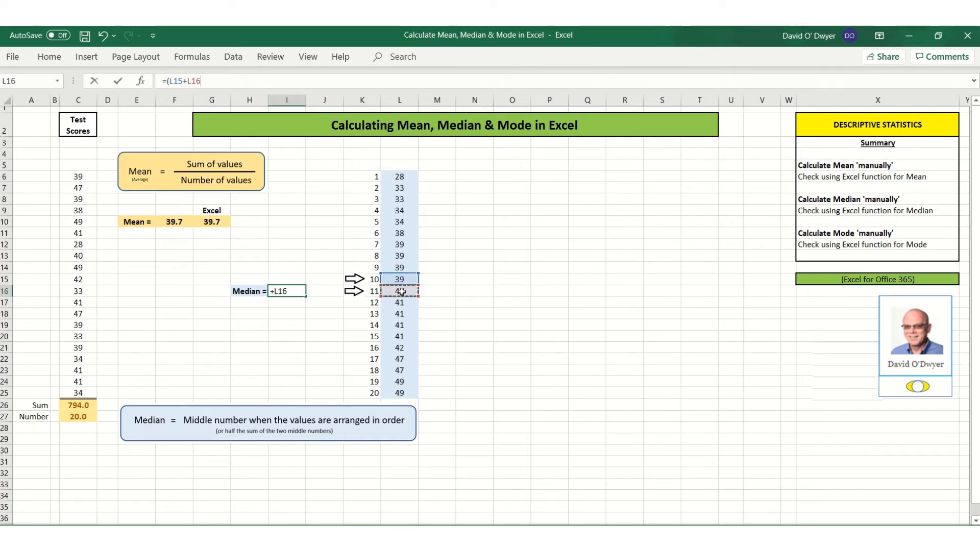
{"action": "type", "text": ")/2"}
{"action": "key", "text": "Return"}
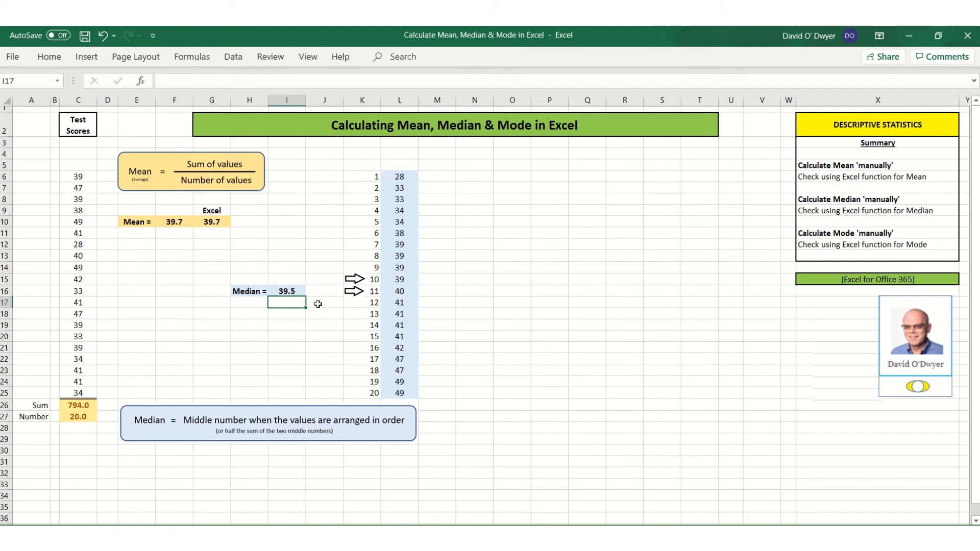
Step: Enter the heading "Excel" in J15 and check the median in J16 with the formula =median(L6:L25)
{"action": "left_click", "coordinate": [322, 282]}
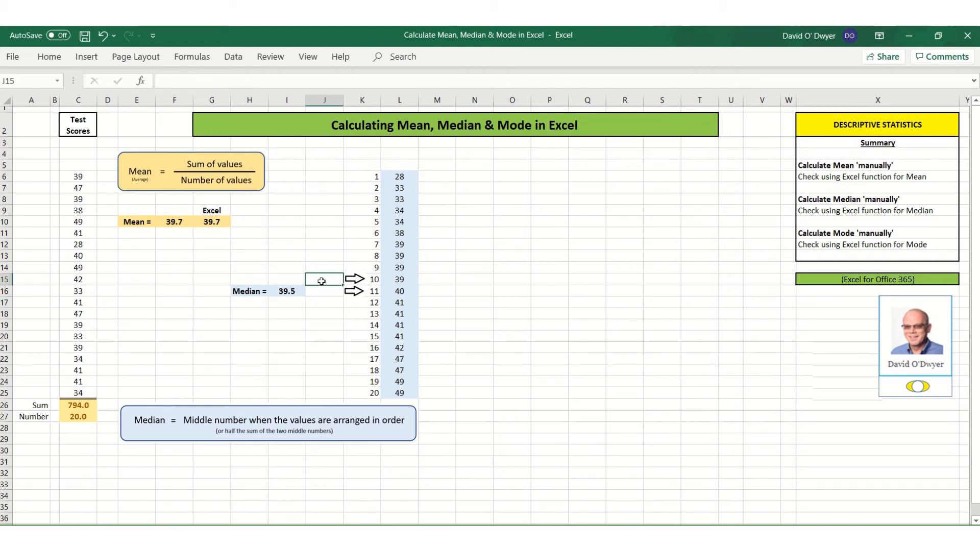
{"action": "type", "text": "Excel"}
{"action": "key", "text": "Return"}
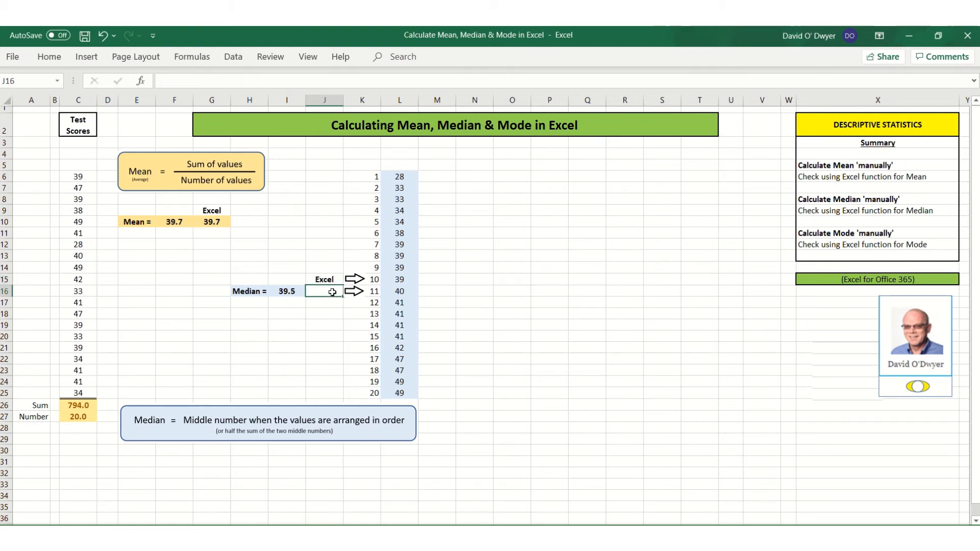
{"action": "type", "text": "=median"}
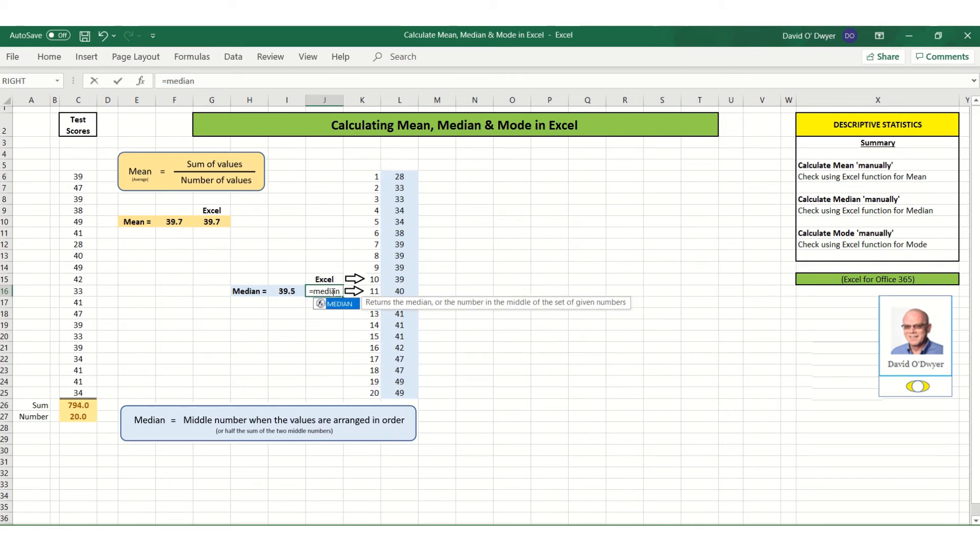
{"action": "type", "text": "("}
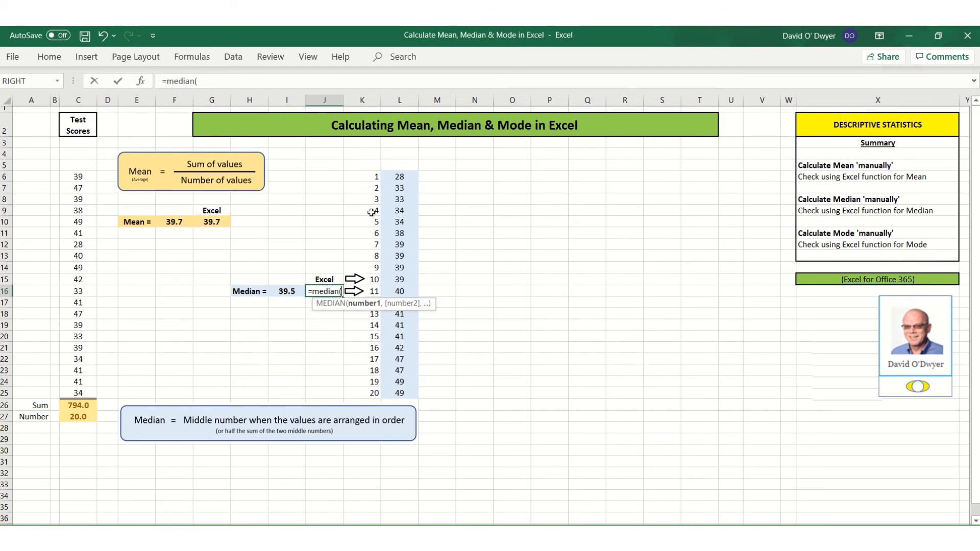
{"action": "left_click_drag", "start_coordinate": [399, 177], "coordinate": [390, 388]}
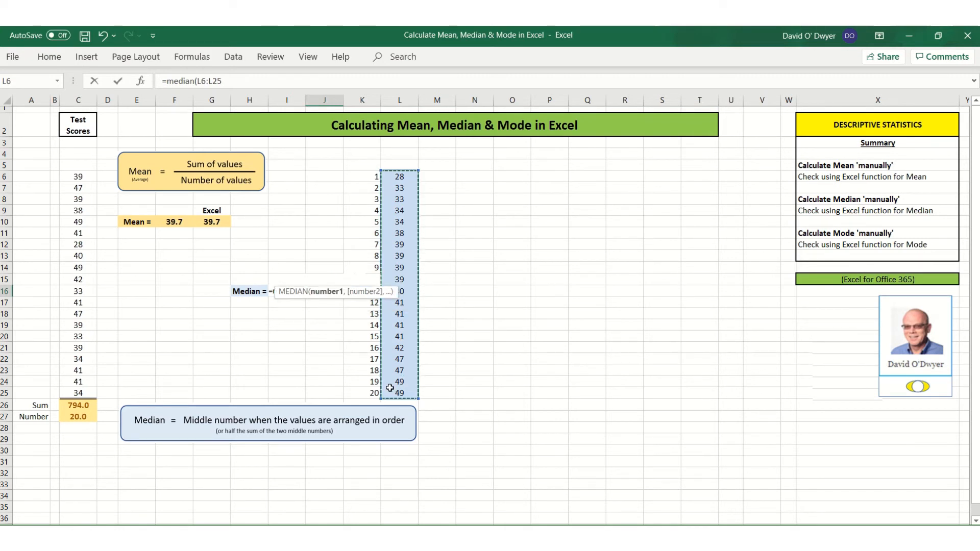
{"action": "type", "text": ")"}
{"action": "key", "text": "Return"}
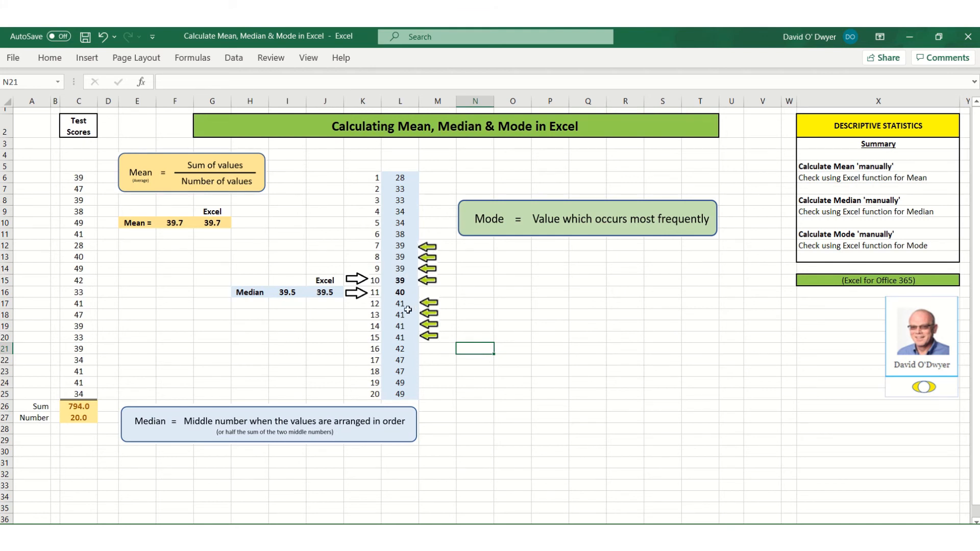
Step: Label N21 "Mode =" and enter the most frequent scores "39, 41" in O21
{"action": "left_click", "coordinate": [406, 337]}
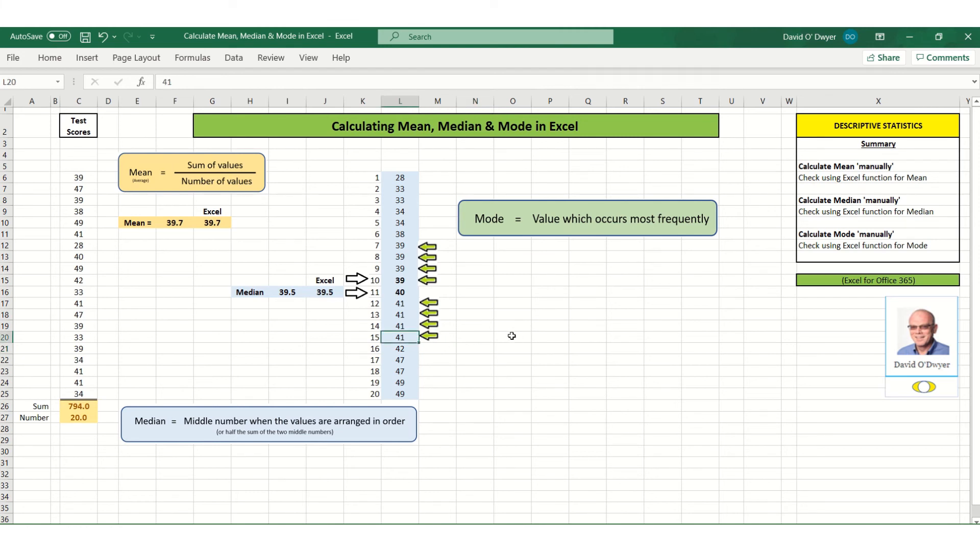
{"action": "left_click", "coordinate": [479, 347]}
{"action": "type", "text": "Mod"}
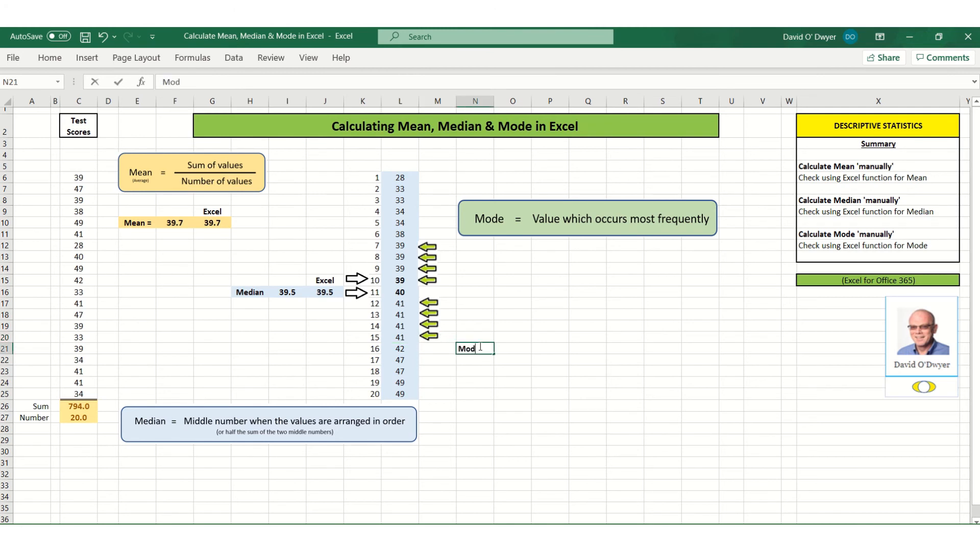
{"action": "type", "text": "e ="}
{"action": "key", "text": "Tab"}
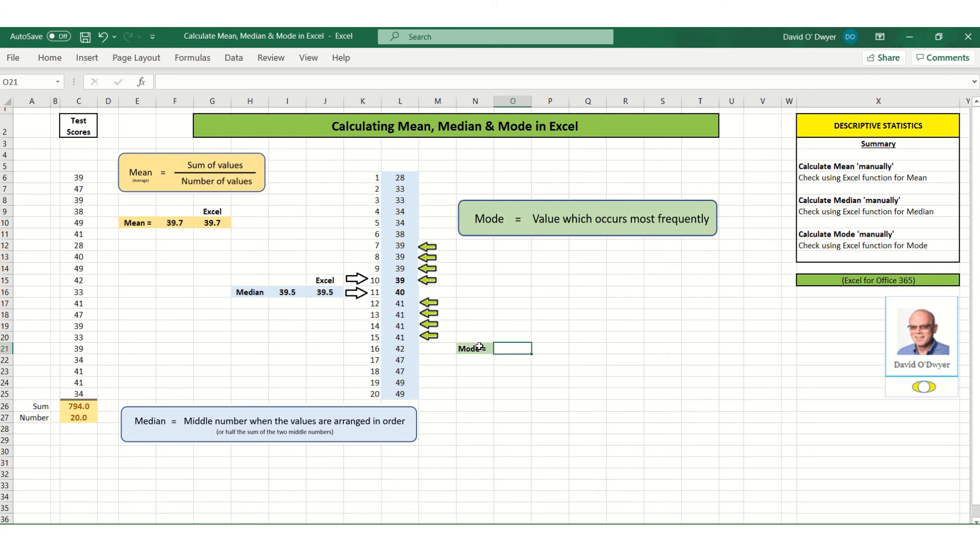
{"action": "type", "text": "39, 41"}
Step: Enter the heading "Excel" in P20 and check the modes in P21 with the formula =mode.mult(L6:L25)
{"action": "left_click", "coordinate": [561, 339]}
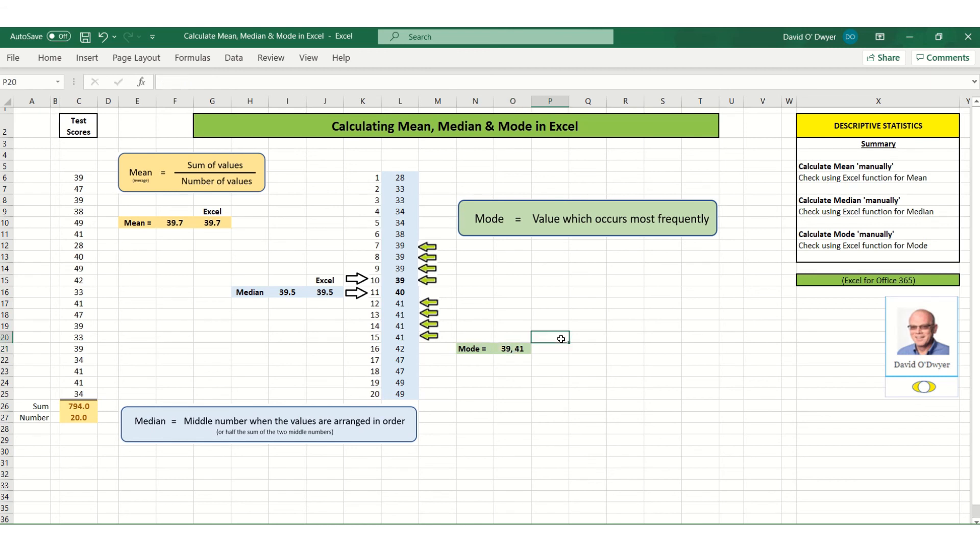
{"action": "type", "text": "Excel"}
{"action": "left_click", "coordinate": [550, 352]}
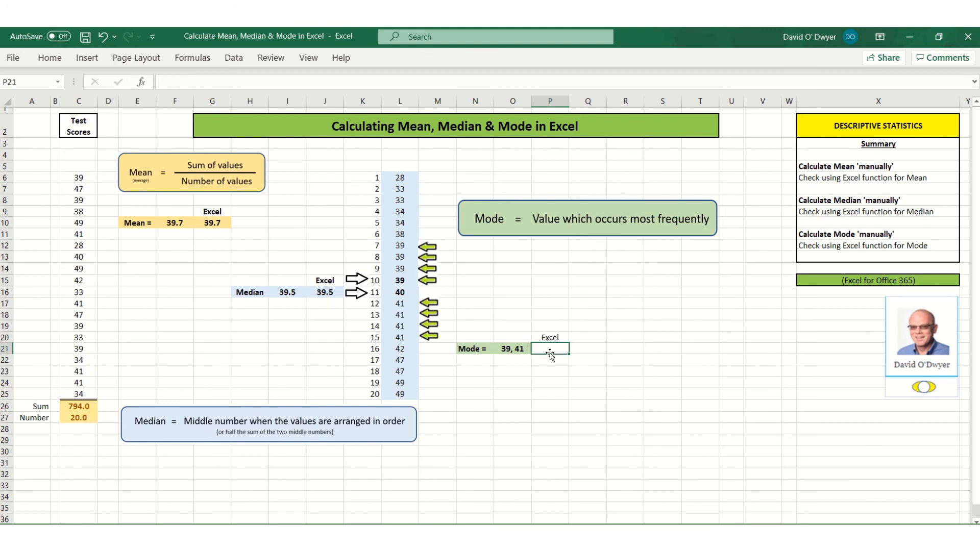
{"action": "left_click", "coordinate": [172, 84]}
{"action": "type", "text": "=mode"}
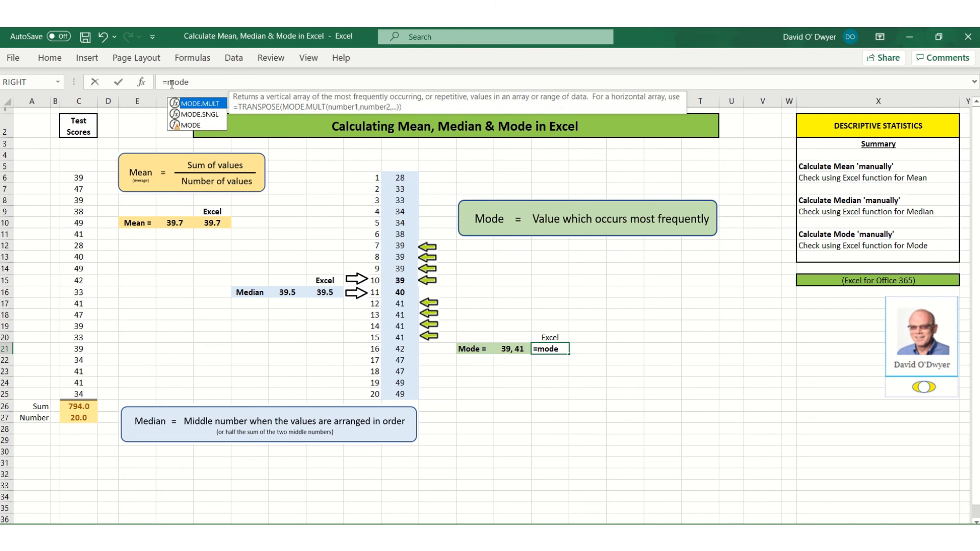
{"action": "type", "text": ".mul"}
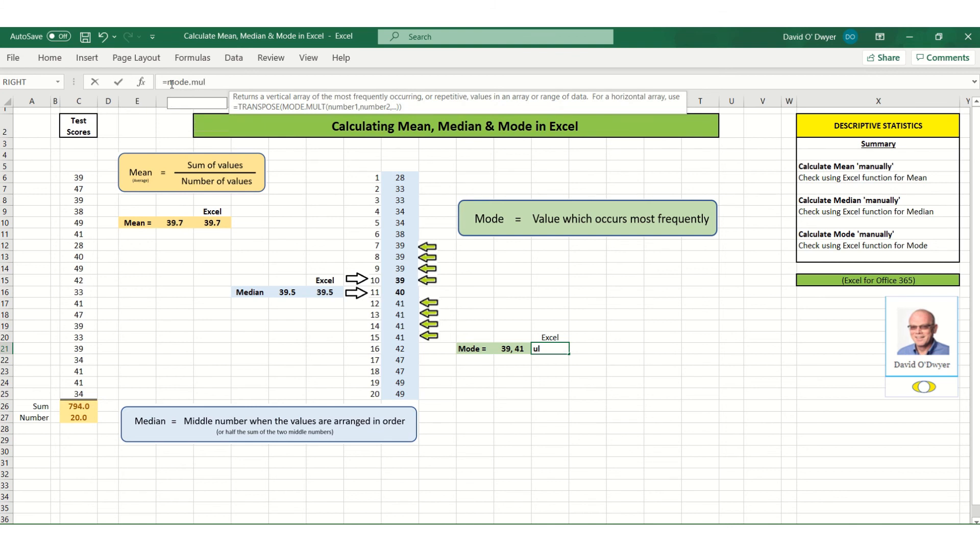
{"action": "type", "text": "t("}
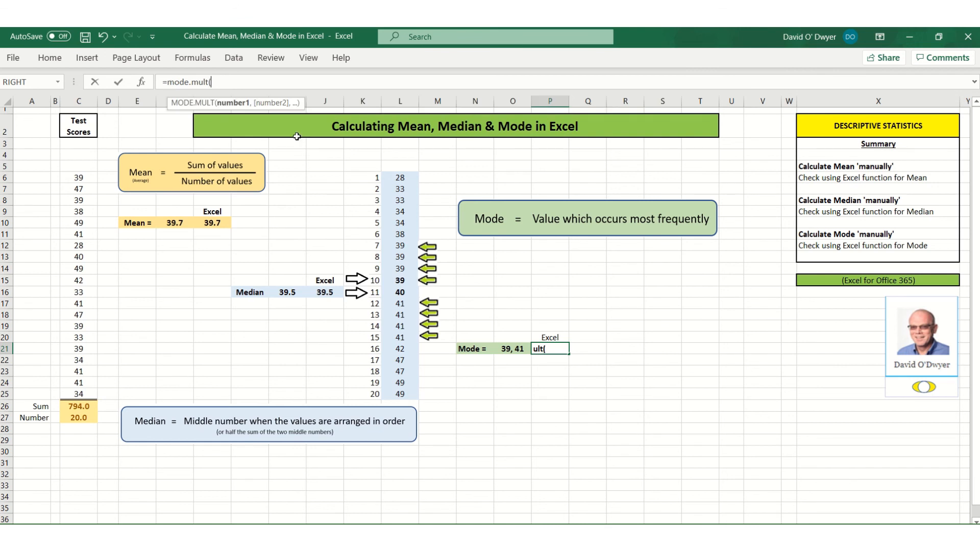
{"action": "left_click", "coordinate": [396, 337]}
{"action": "left_click", "coordinate": [399, 179]}
{"action": "left_click_drag", "start_coordinate": [399, 178], "coordinate": [390, 398]}
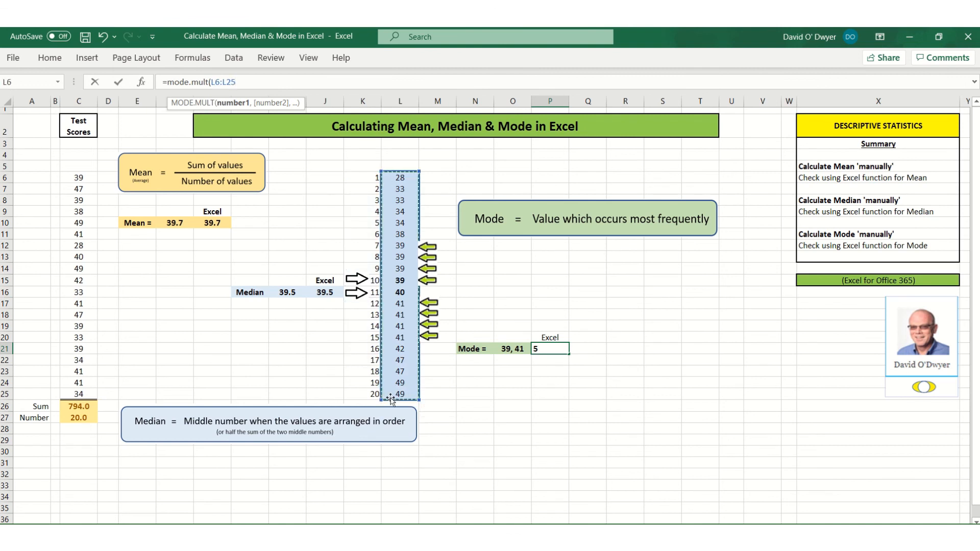
{"action": "type", "text": ")"}
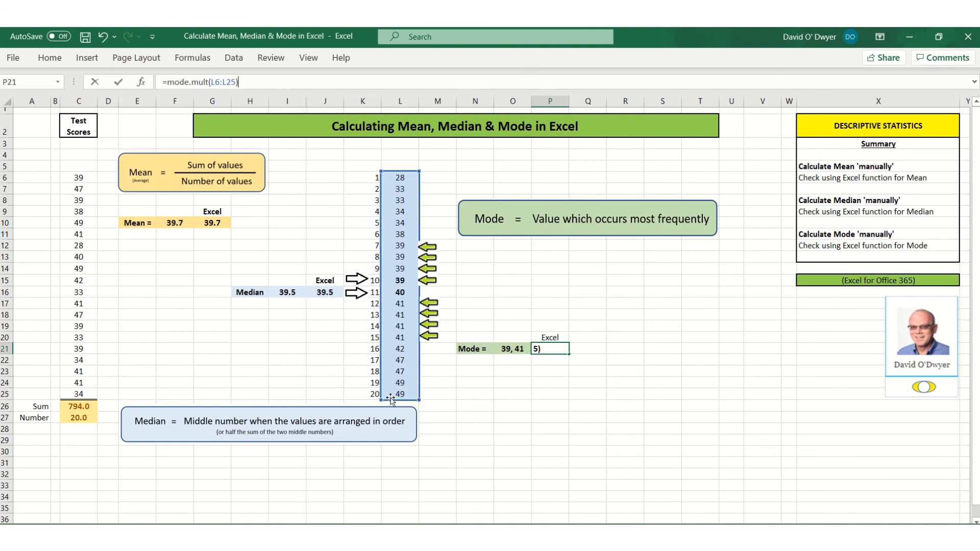
{"action": "key", "text": "Return"}
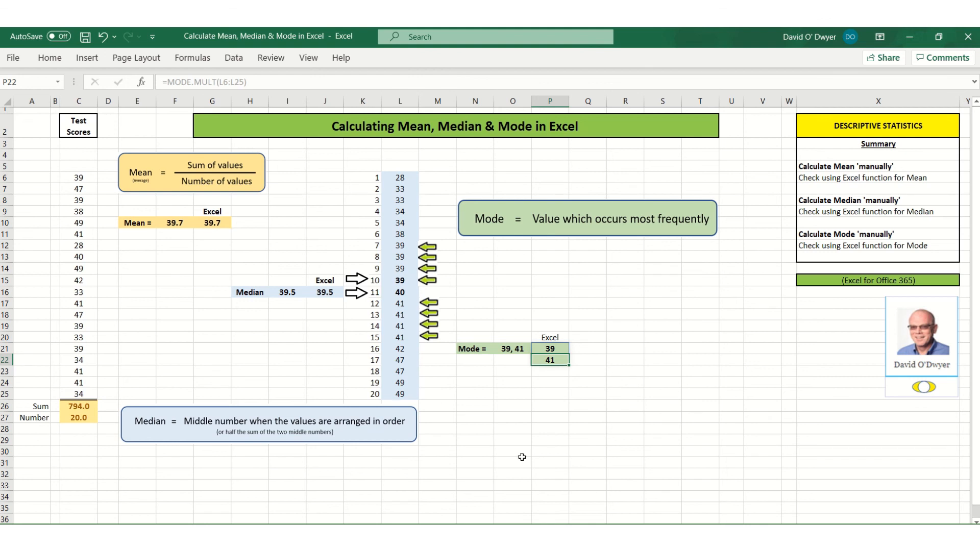